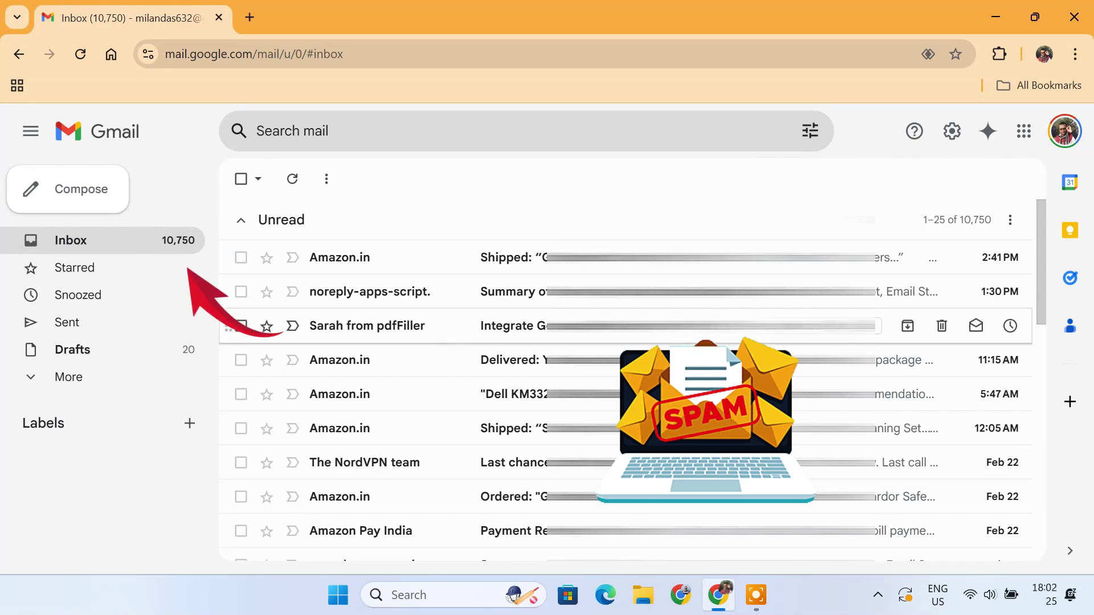
Change the inbox type to Default in the Inbox settings and save the change
scroll(707, 353, "down", 4)
scroll(627, 308, "down", 3)
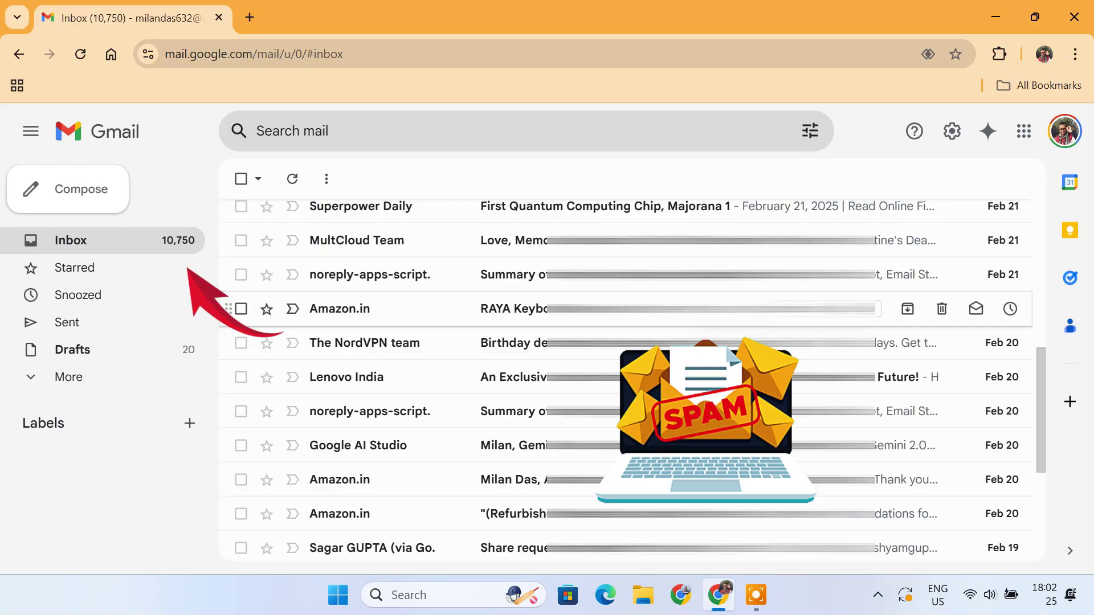
scroll(626, 319, "up", 7)
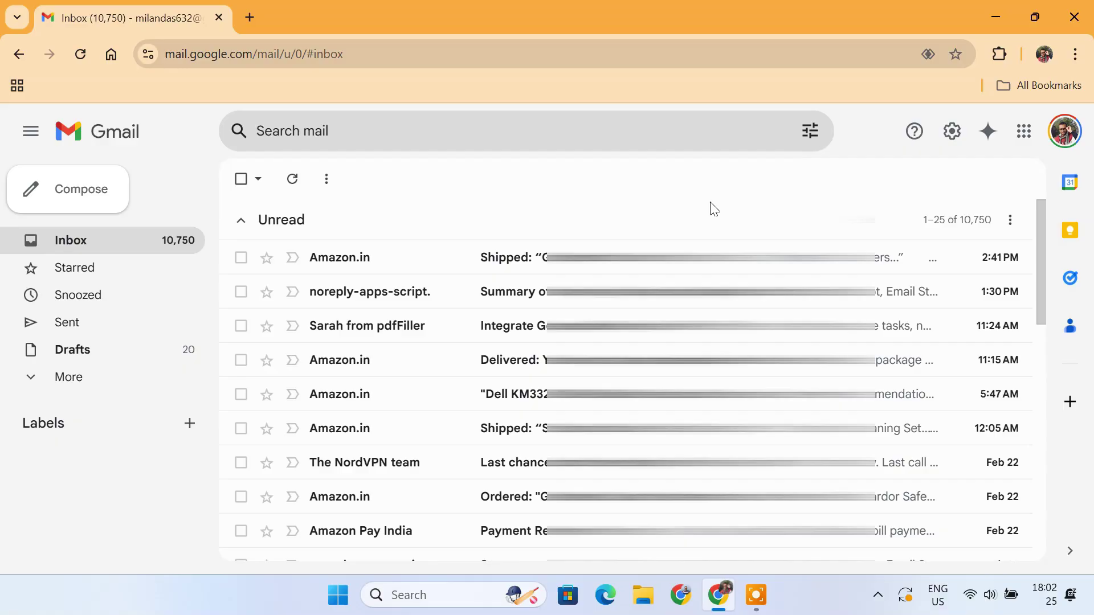
left_click(952, 132)
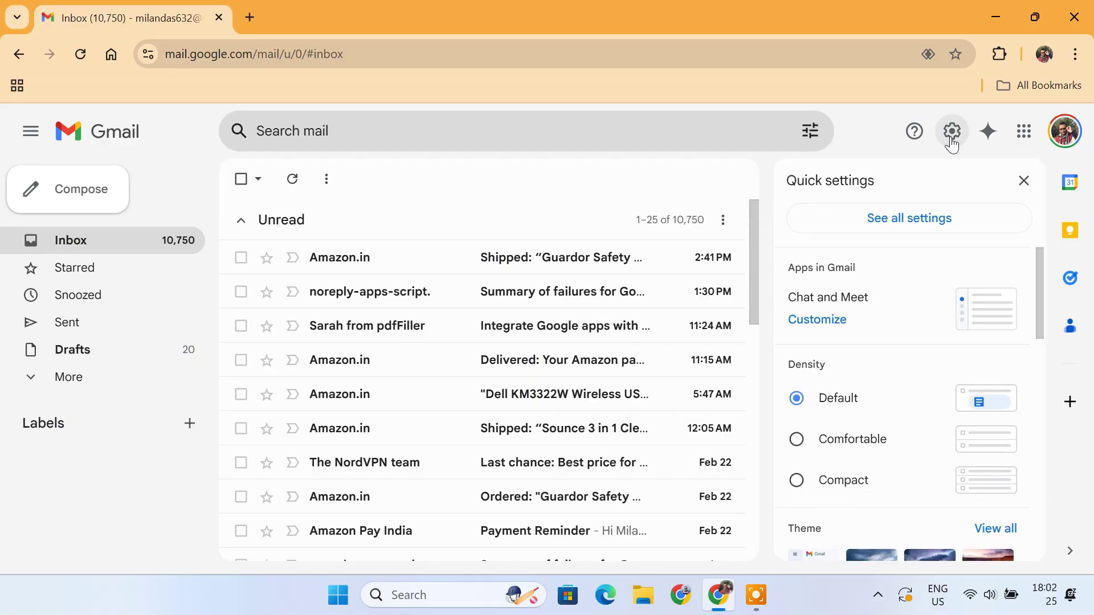
left_click(913, 227)
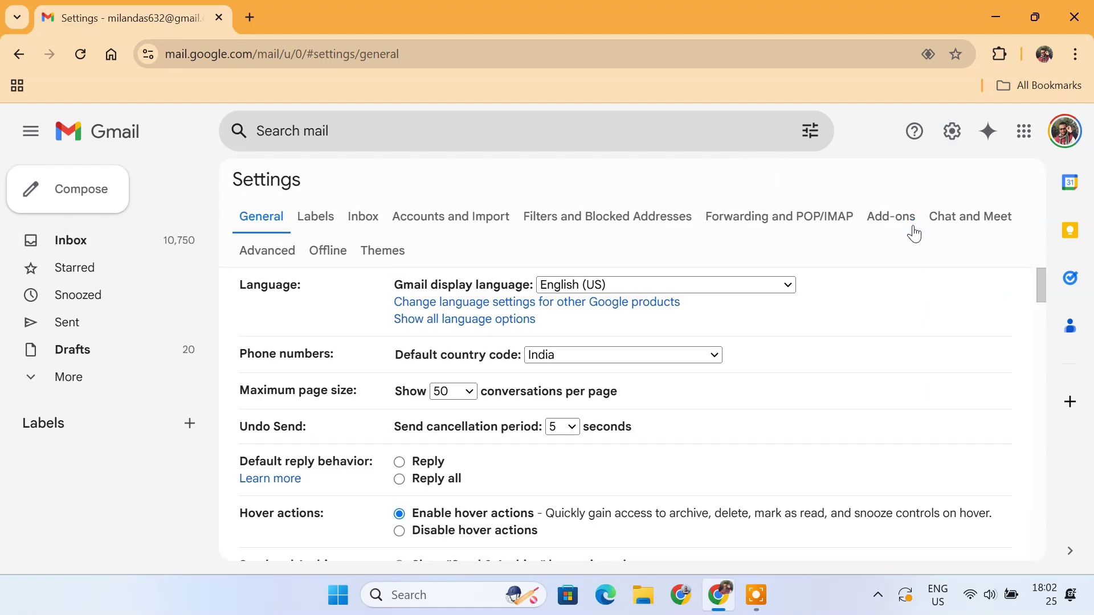
left_click(370, 226)
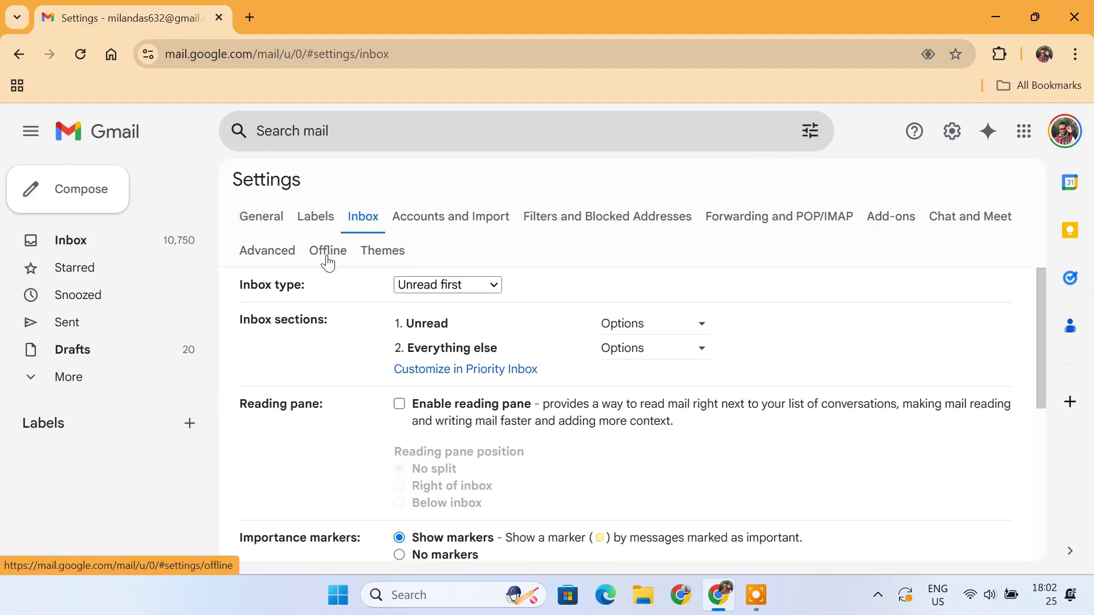
left_click(490, 286)
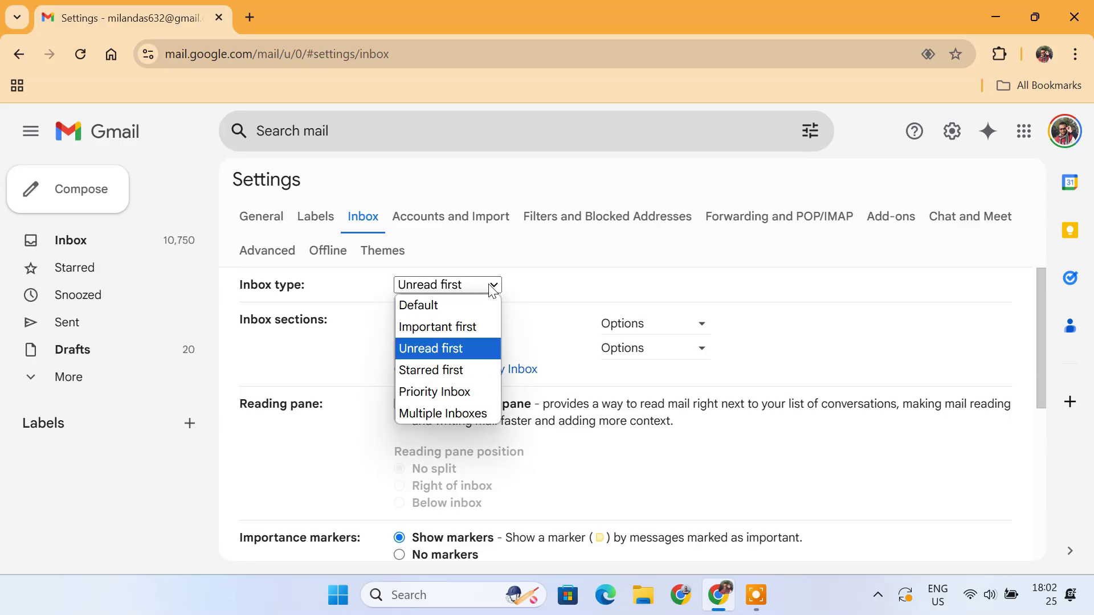
left_click(452, 308)
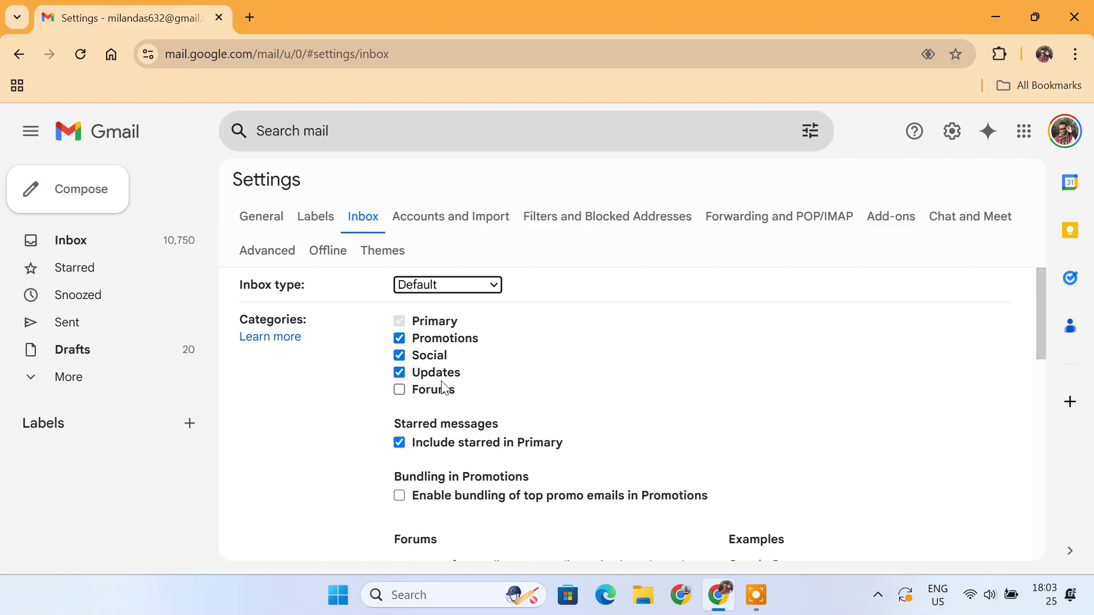
scroll(691, 430, "down", 15)
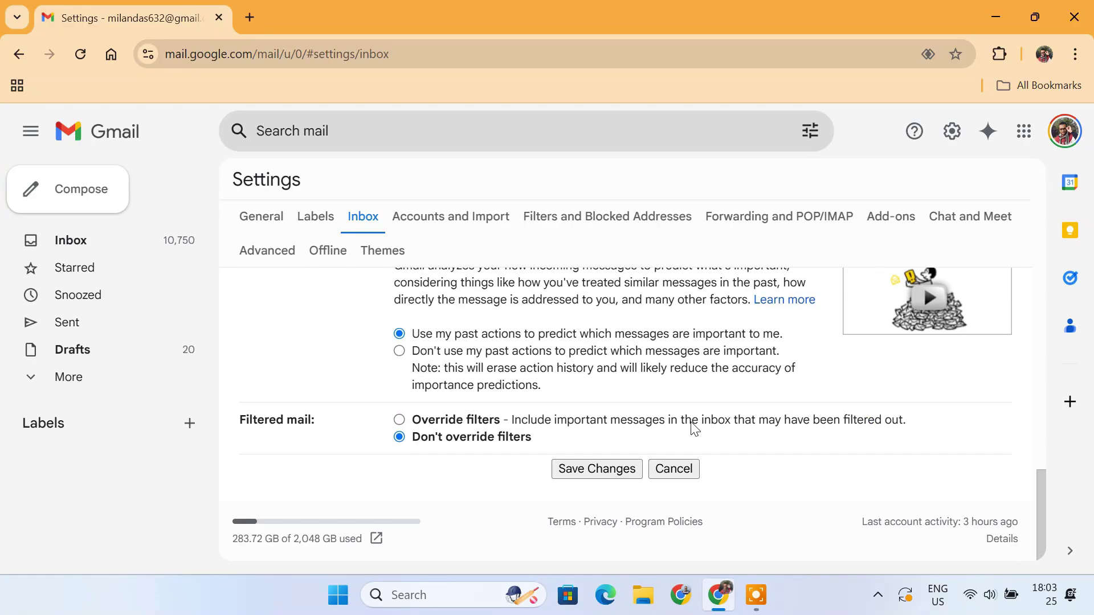
left_click(610, 468)
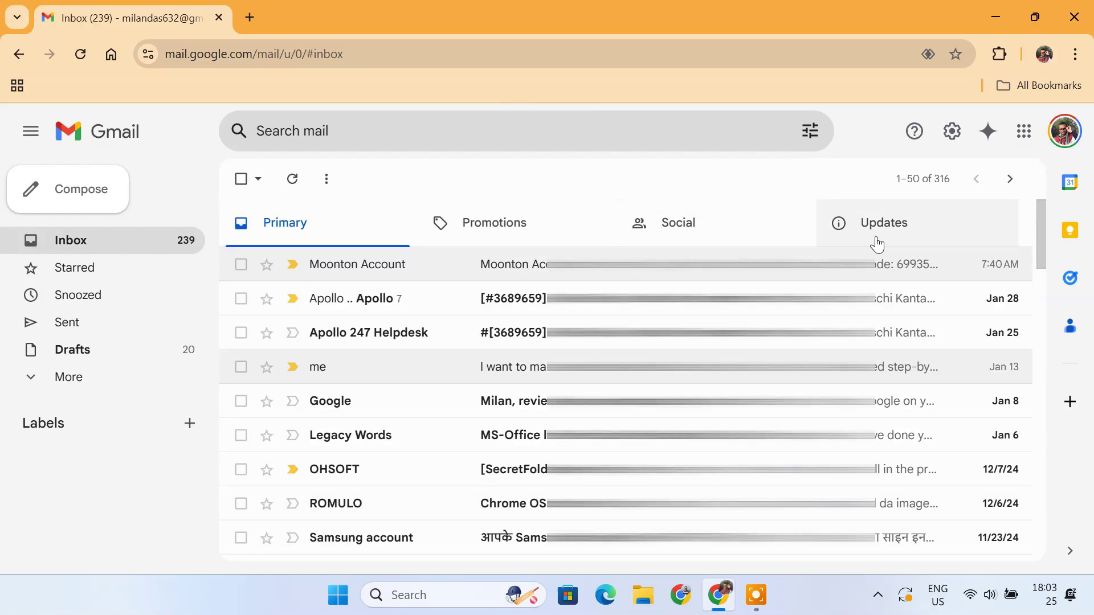
Browse the Promotions, Social and Updates categories, then settle on Social and scroll its list
left_click(534, 245)
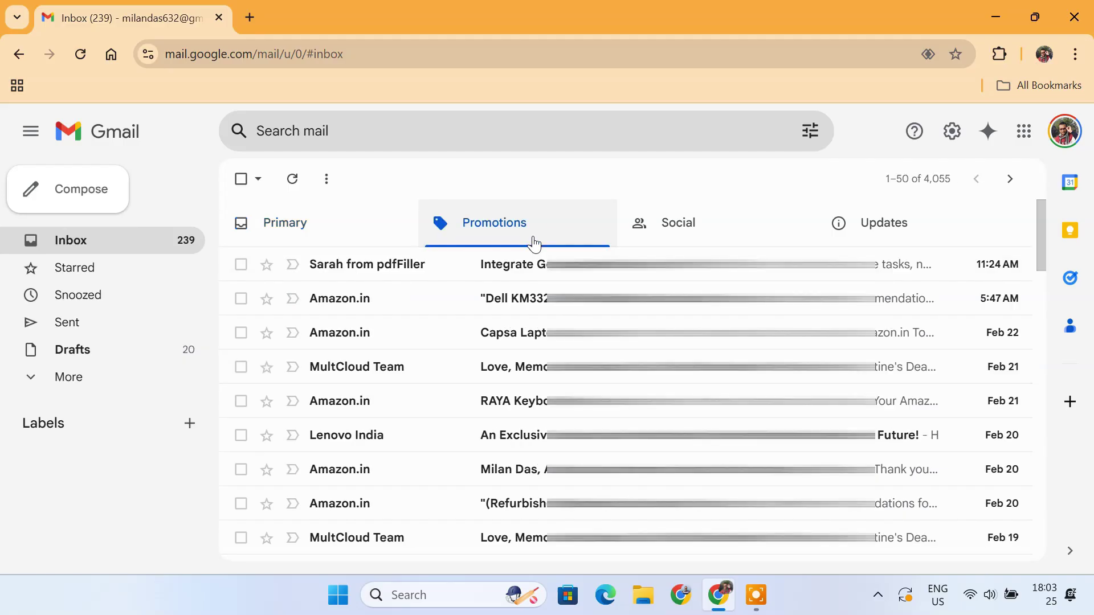
left_click(722, 237)
left_click(886, 236)
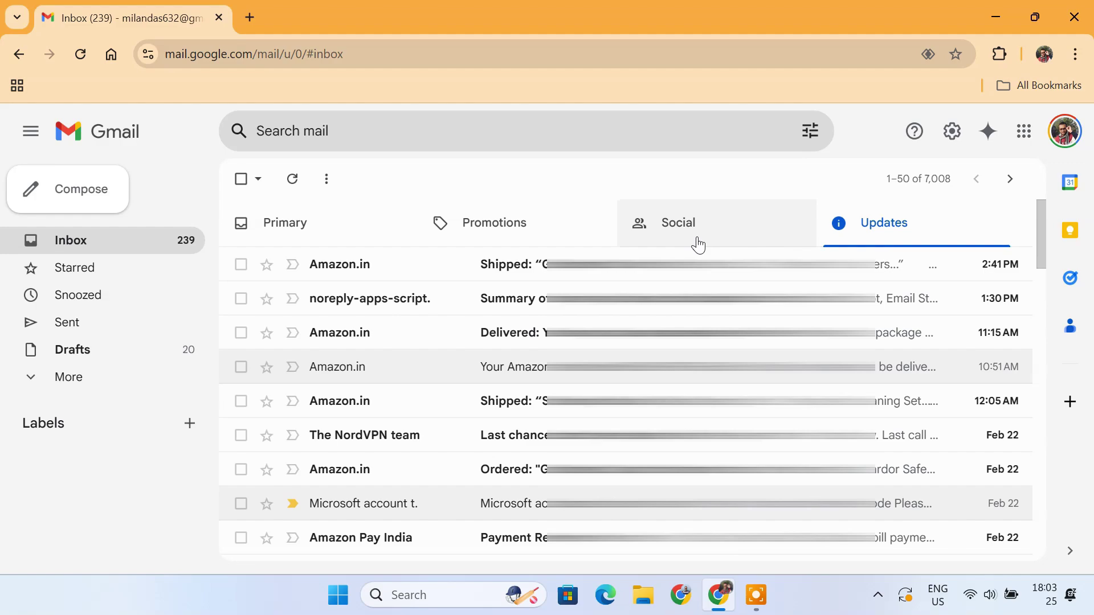
left_click(556, 245)
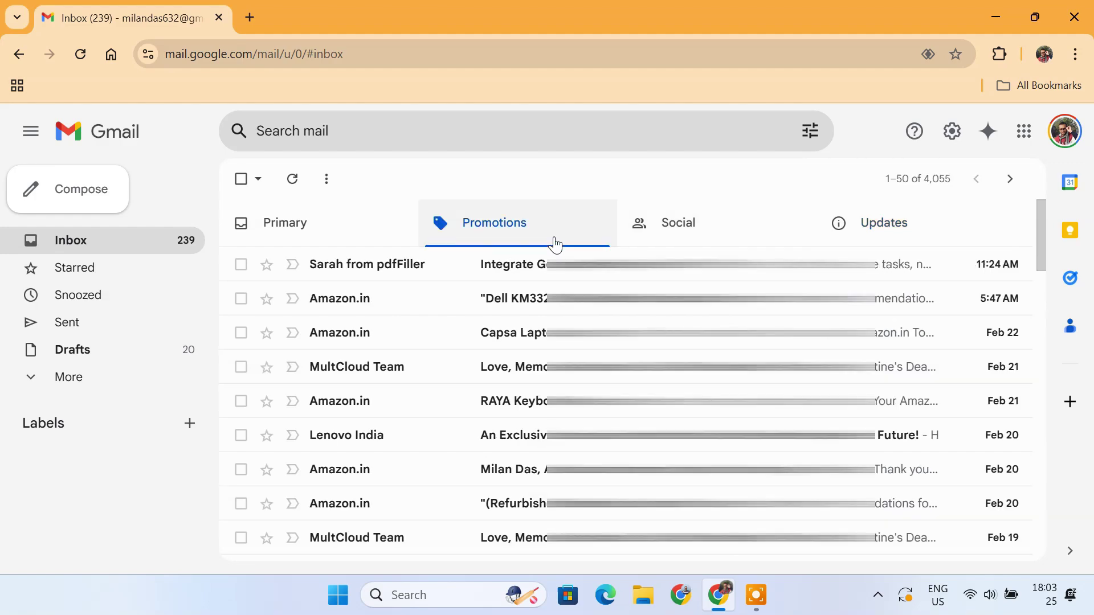
left_click(716, 242)
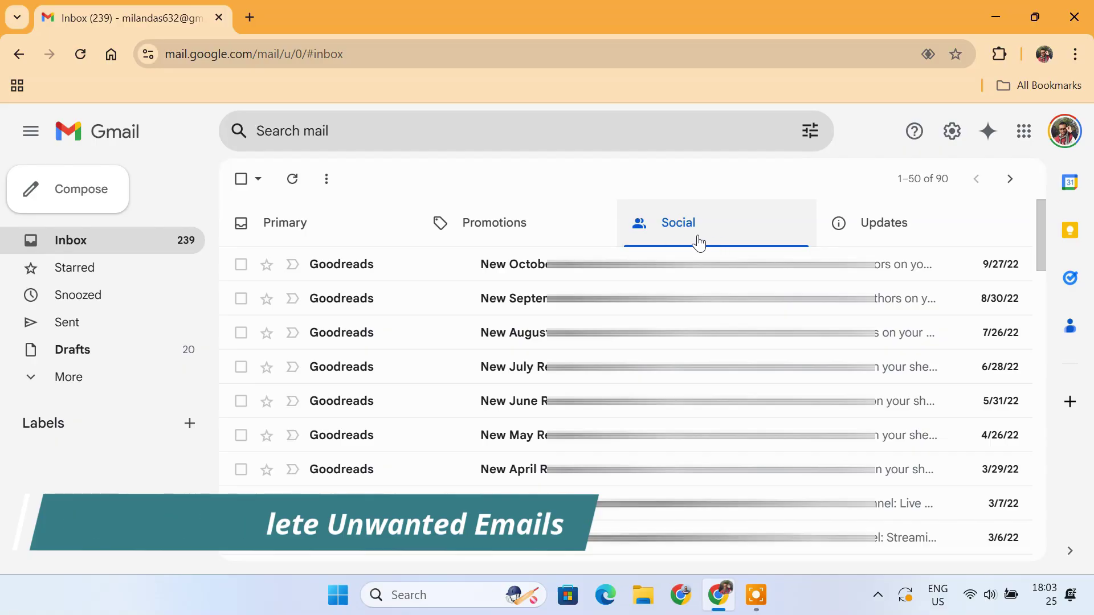
scroll(627, 387, "down", 8)
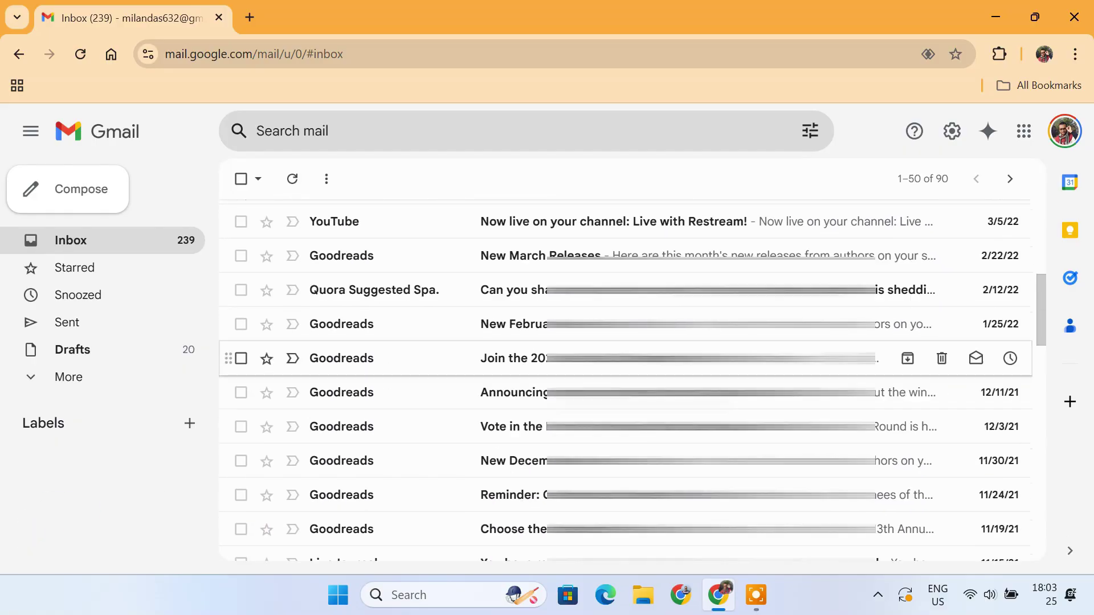
scroll(626, 393, "down", 10)
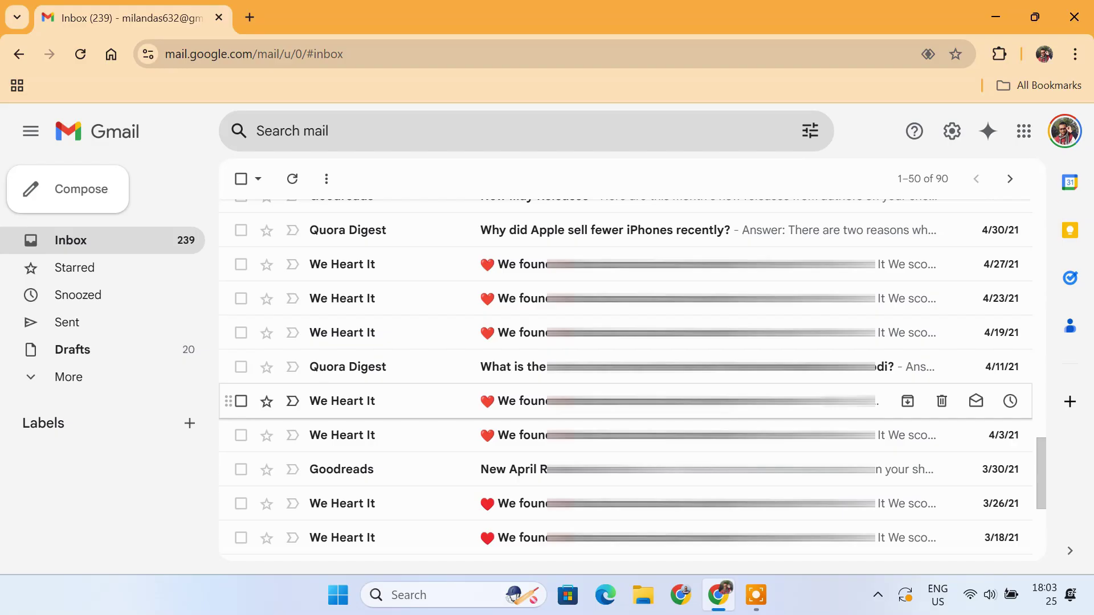
scroll(626, 393, "up", 15)
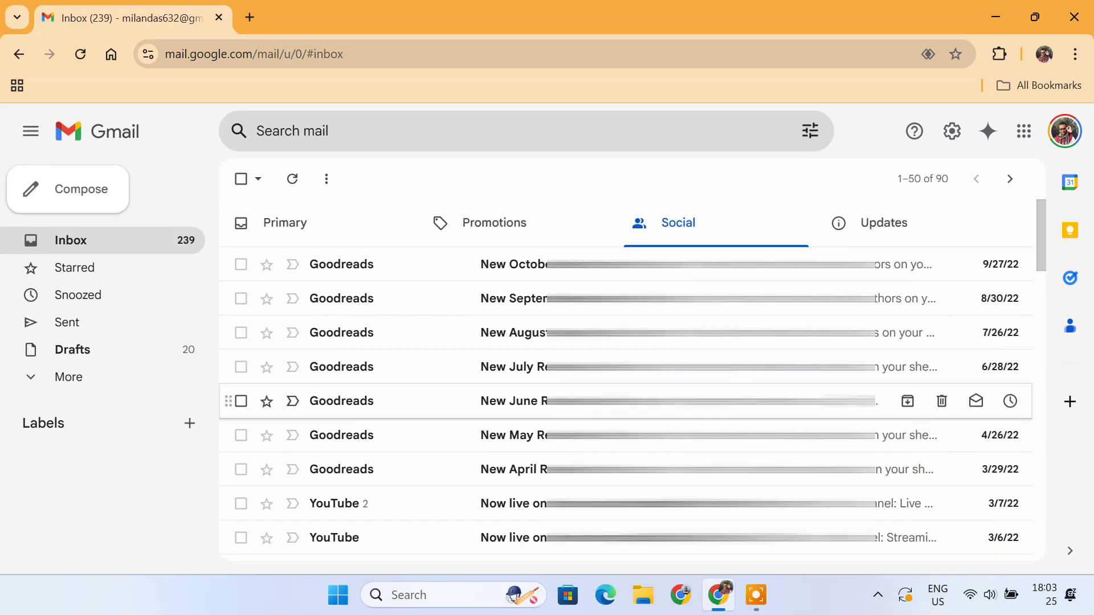
Select all 90 Social conversations and delete them, confirming the bulk action
left_click(241, 267)
left_click(240, 300)
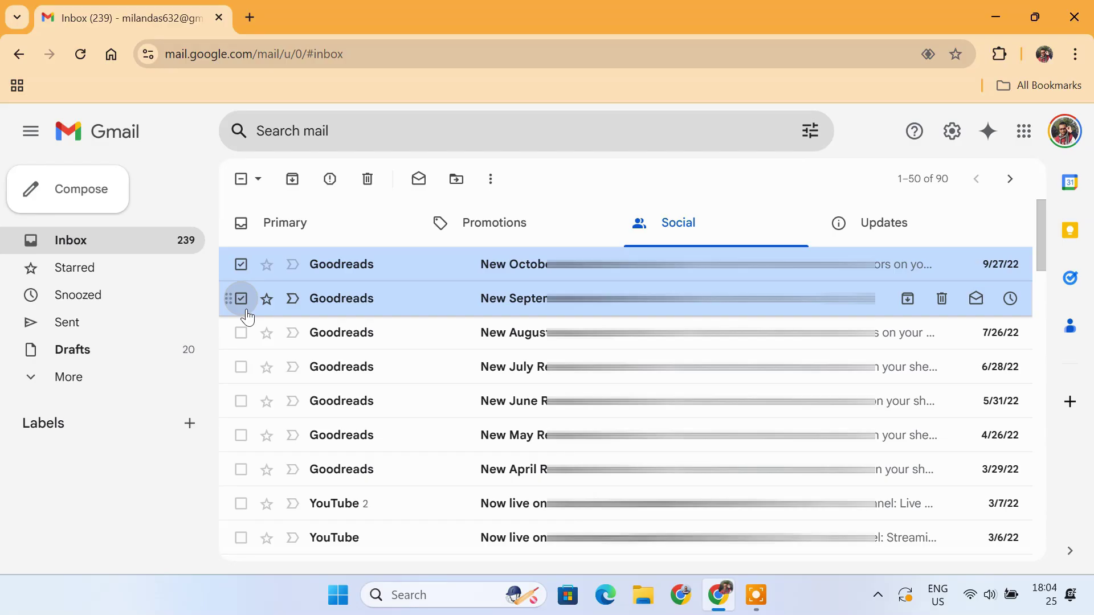
left_click(240, 334)
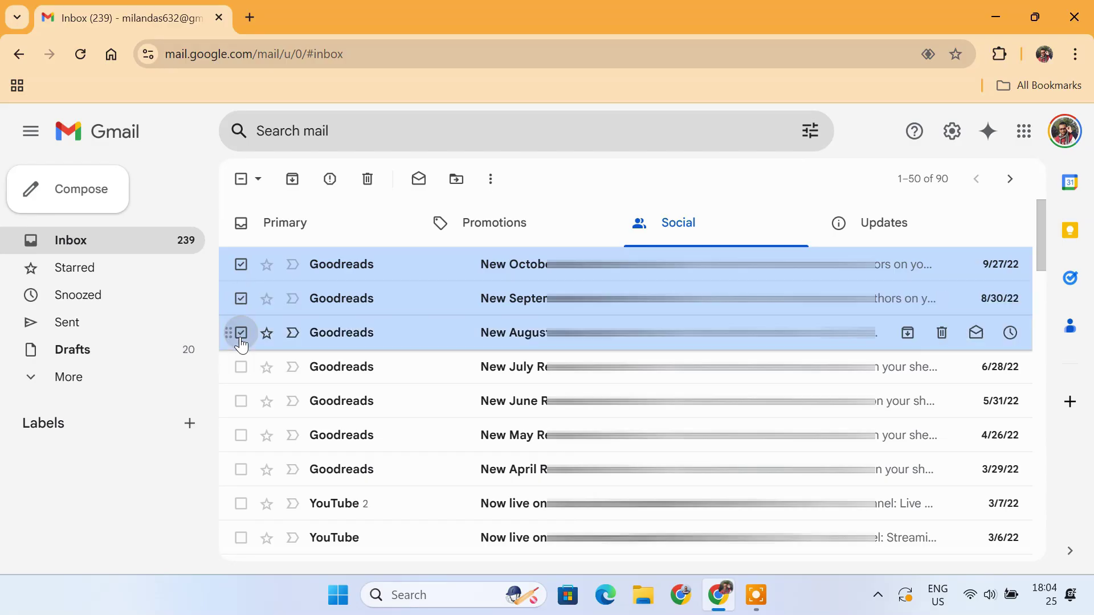
left_click(240, 180)
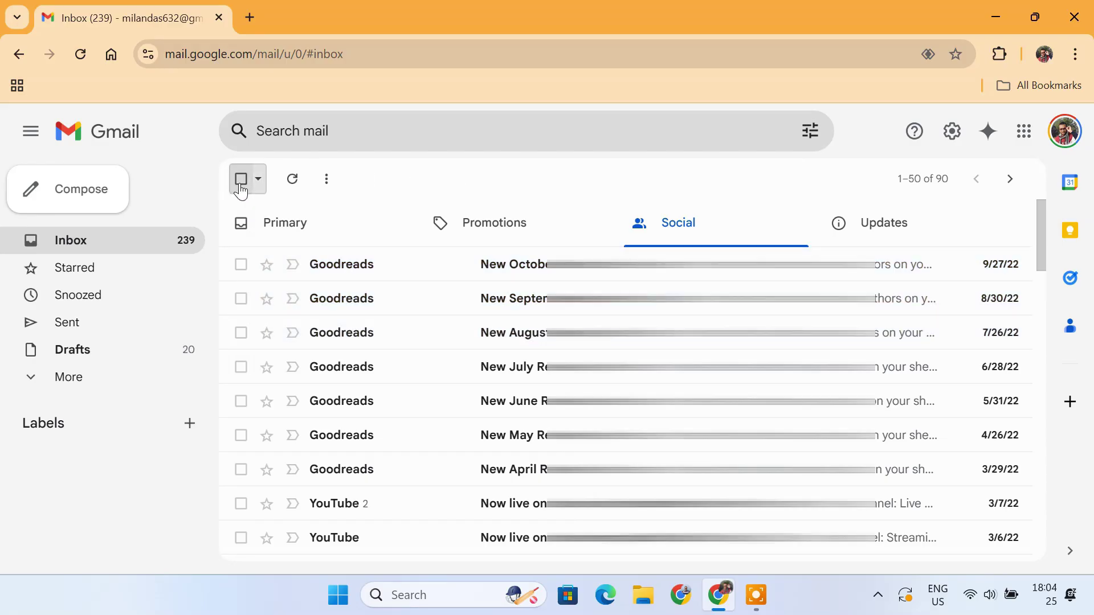
left_click(241, 180)
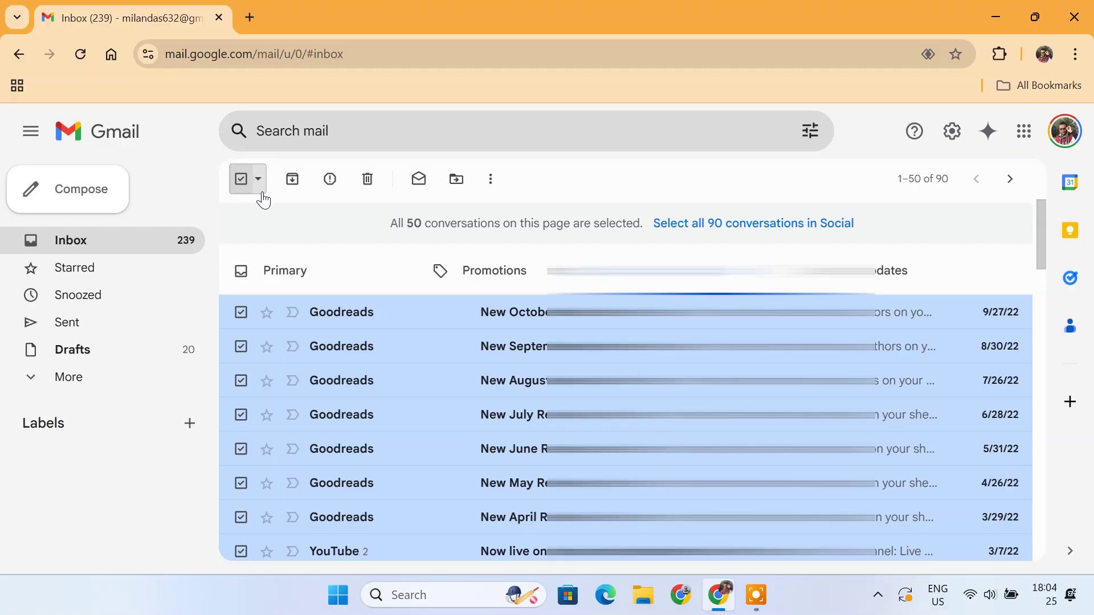
left_click(780, 228)
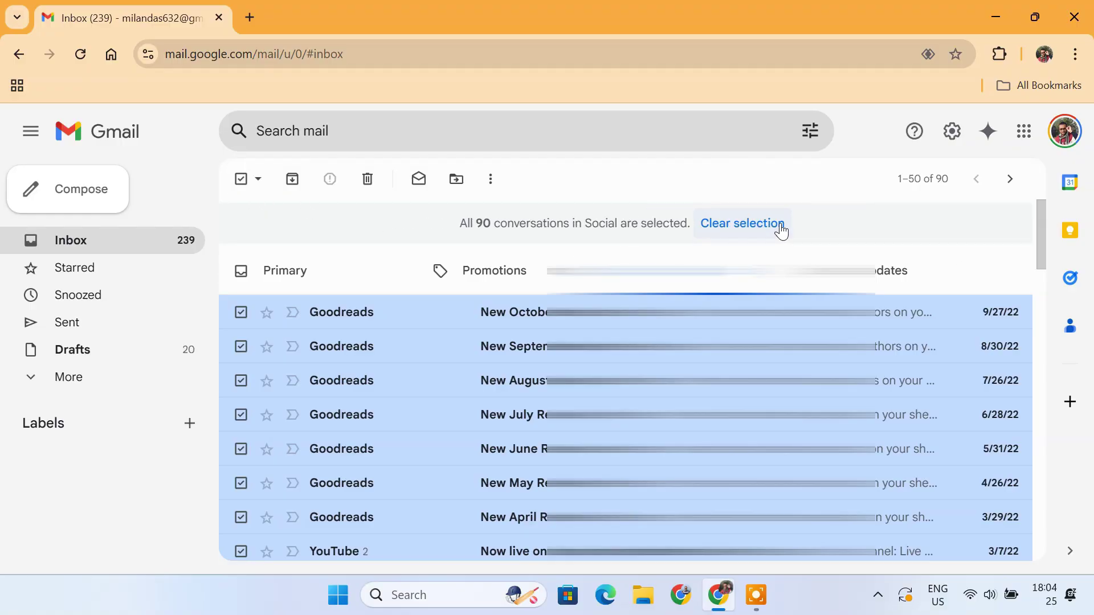
left_click(367, 181)
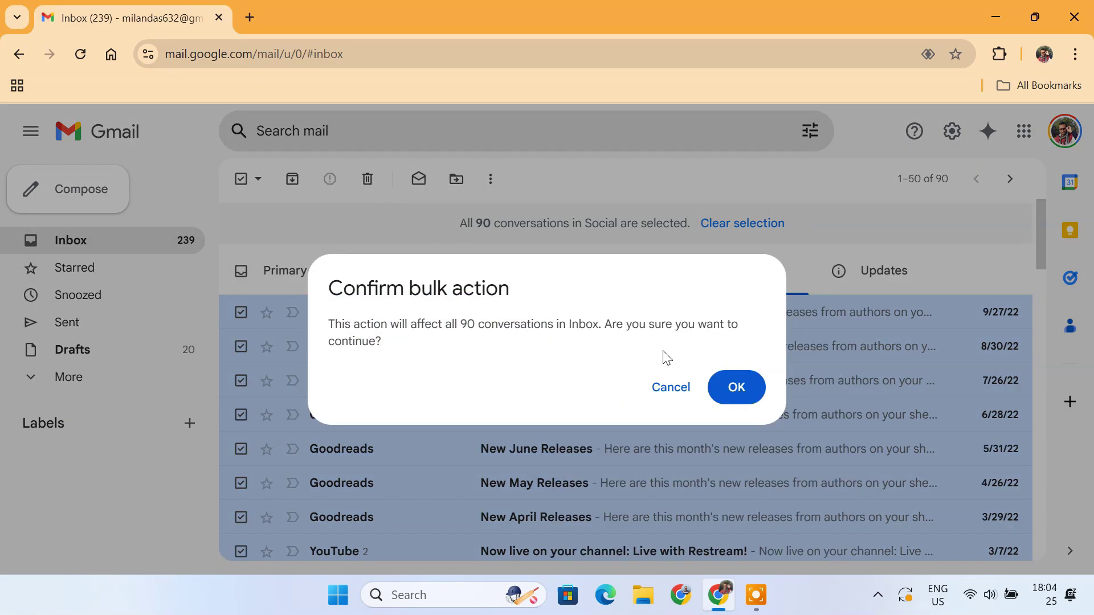
left_click(737, 390)
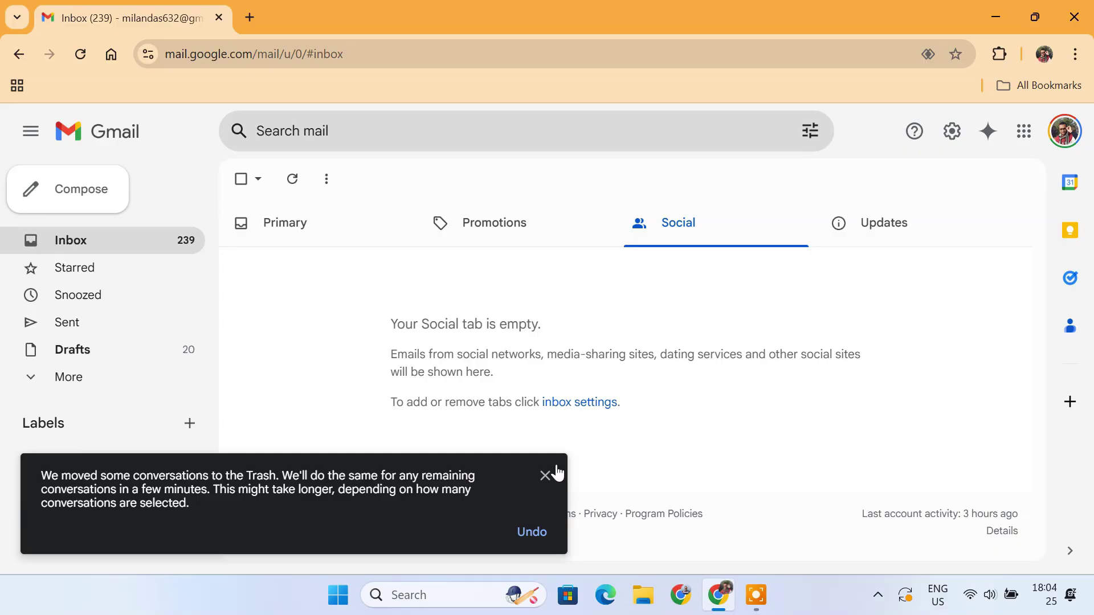
Move all 4,055 Promotions conversations to Trash, confirming the bulk deletion
left_click(545, 477)
left_click(514, 236)
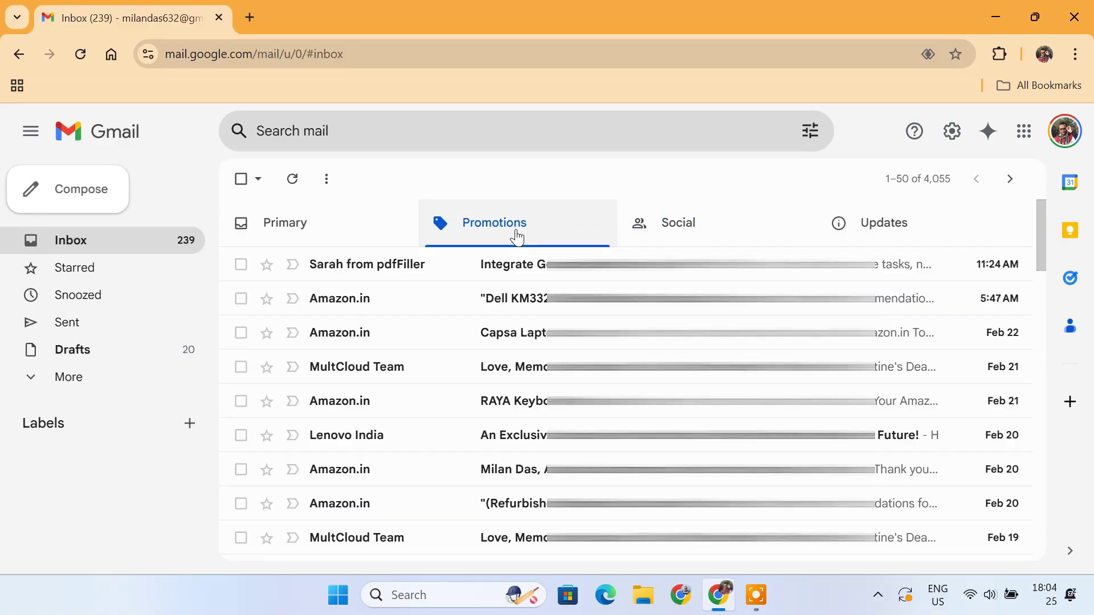
left_click(241, 180)
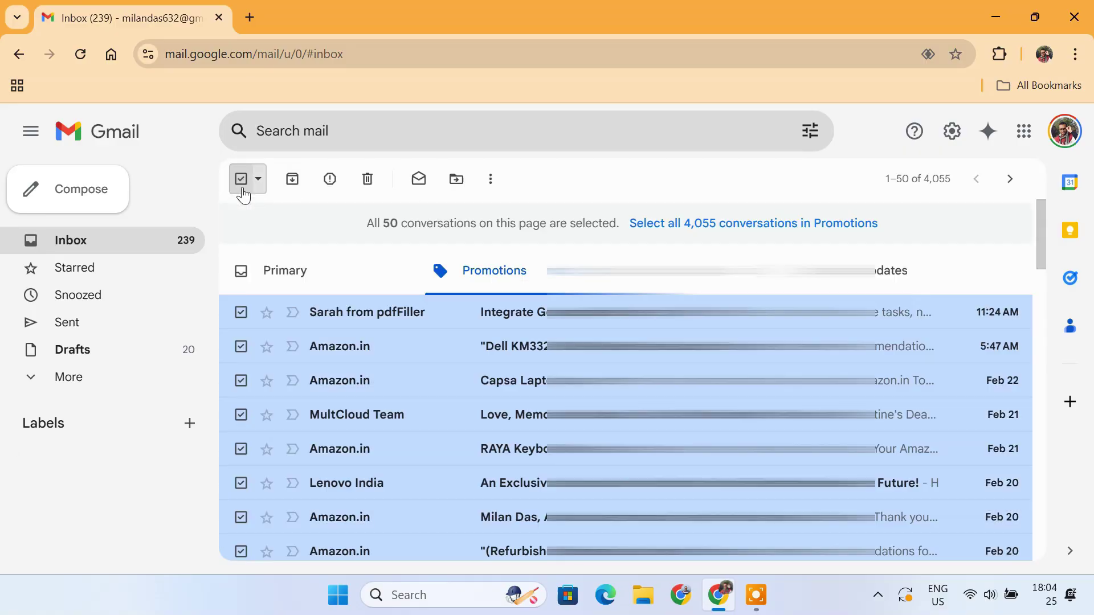
left_click(697, 226)
left_click(367, 179)
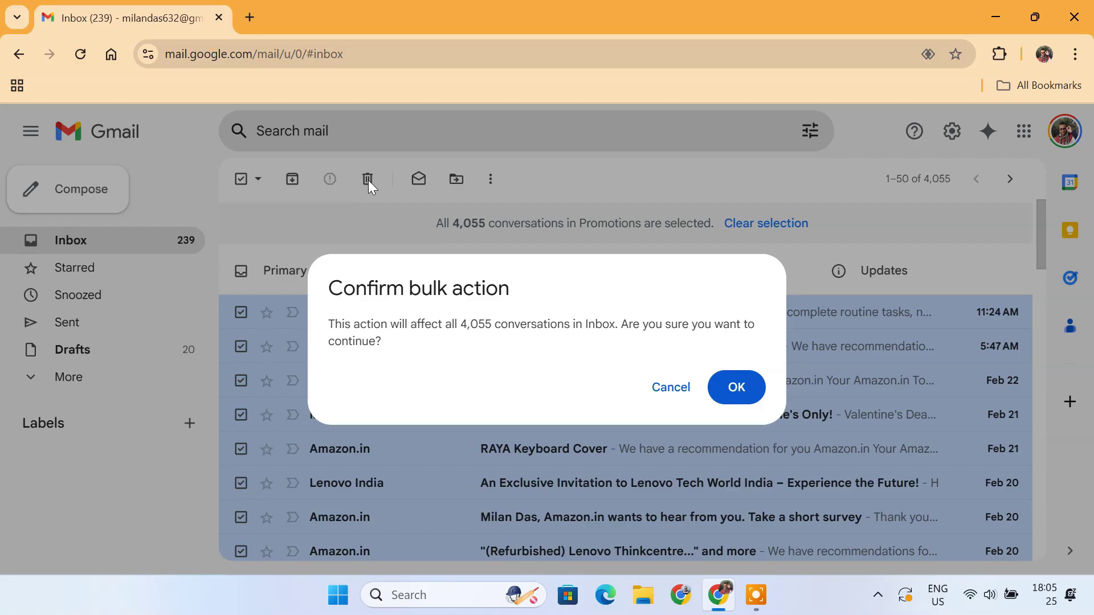
left_click(739, 387)
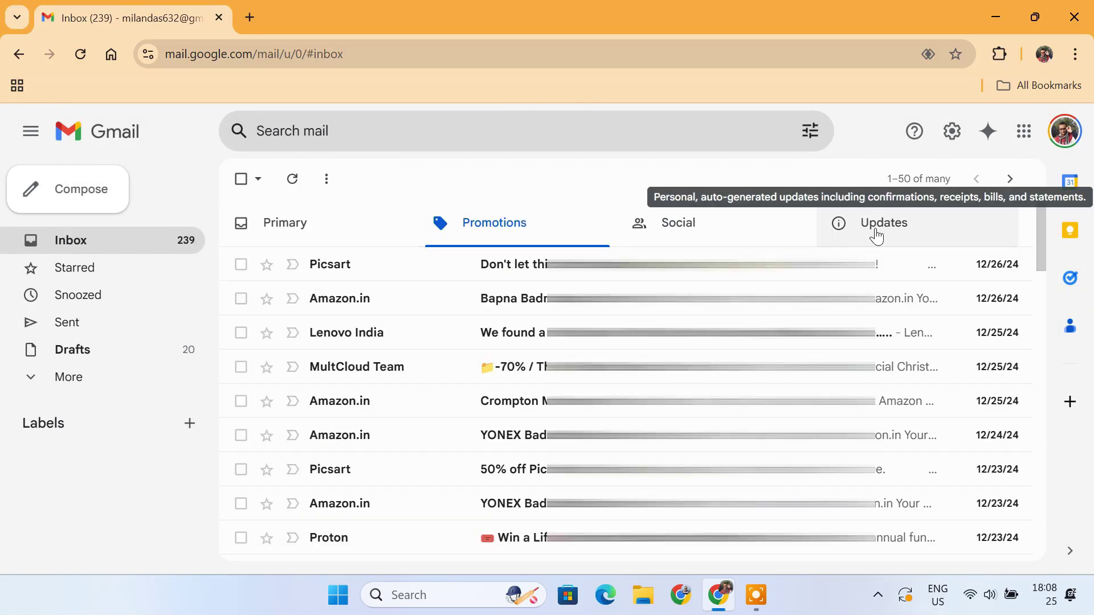
Delete all 6,956 Updates conversations, confirm the bulk action, and dismiss the trash notice
left_click(871, 229)
left_click(243, 181)
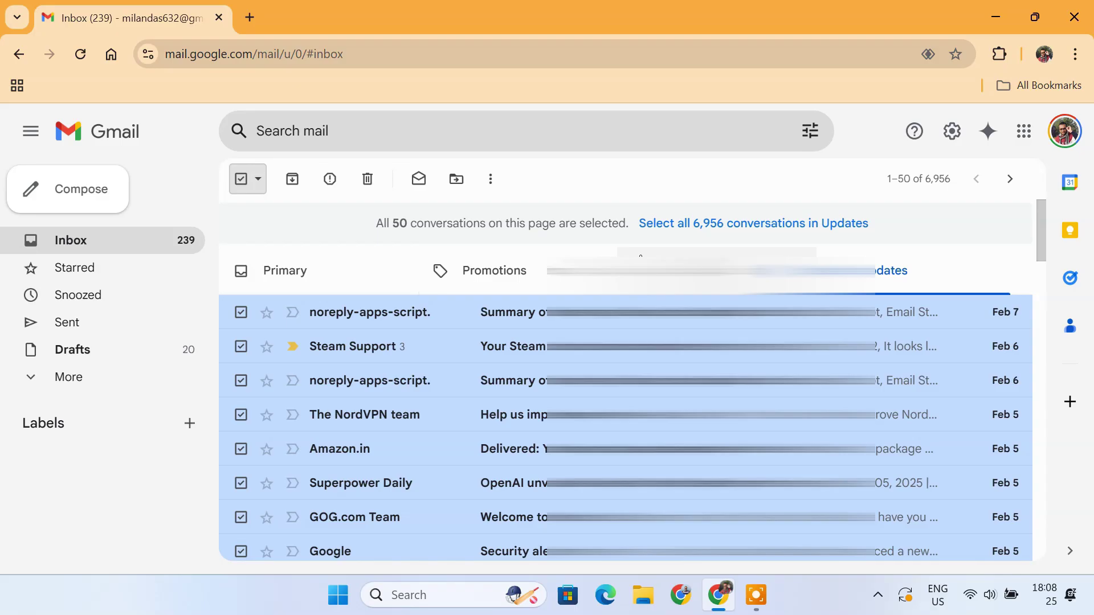
left_click(716, 229)
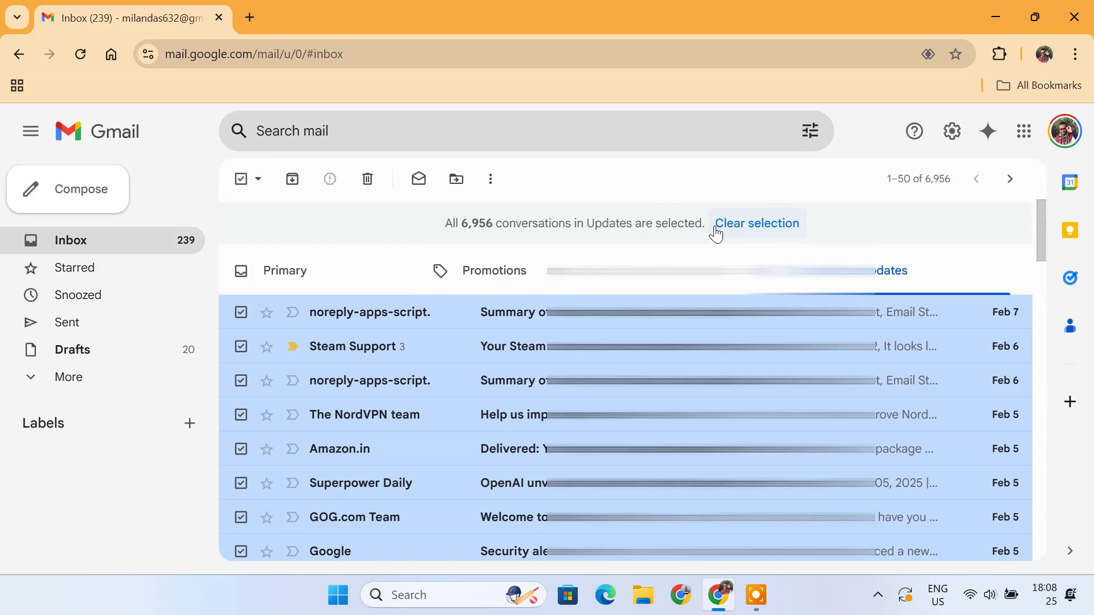
left_click(366, 180)
left_click_drag(477, 329, 624, 336)
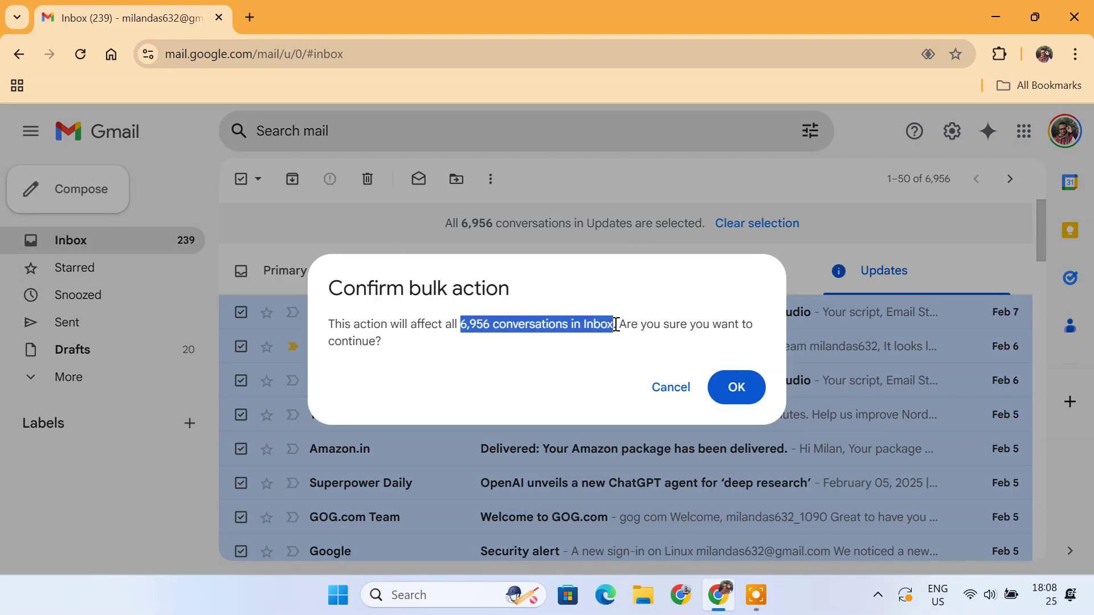
left_click(626, 341)
left_click(735, 392)
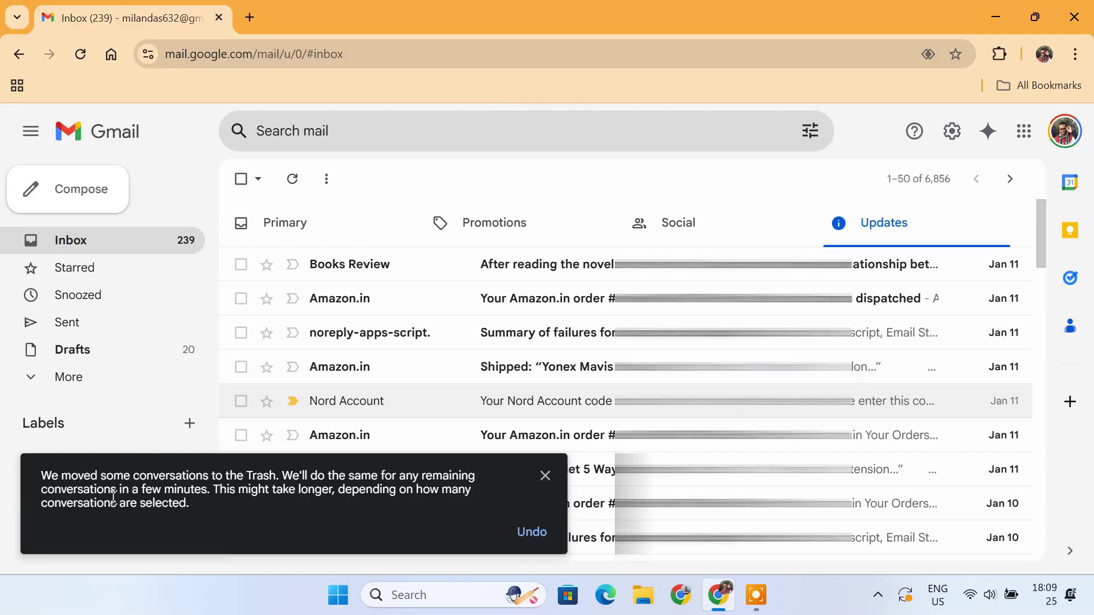
left_click_drag(118, 489, 215, 490)
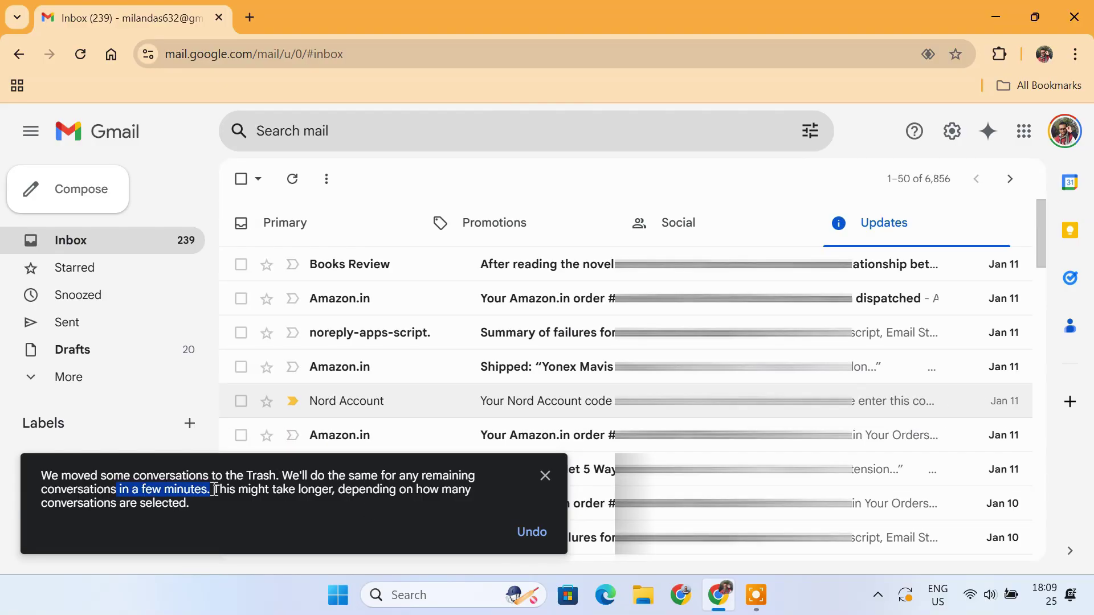
left_click(545, 475)
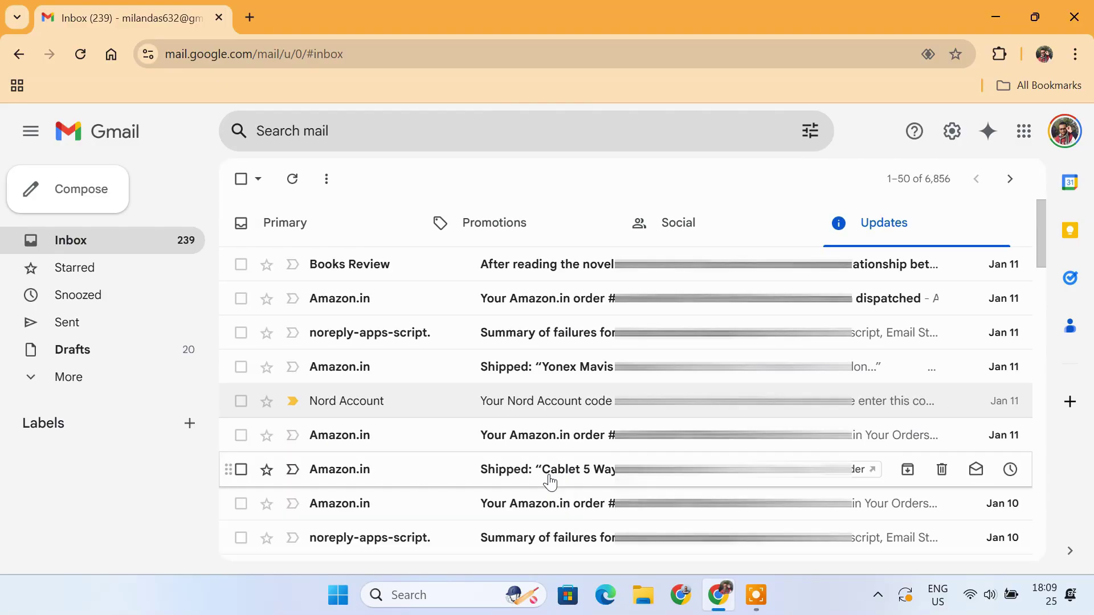
Switch to the Primary inbox tab and scroll down its conversation list
left_click(291, 229)
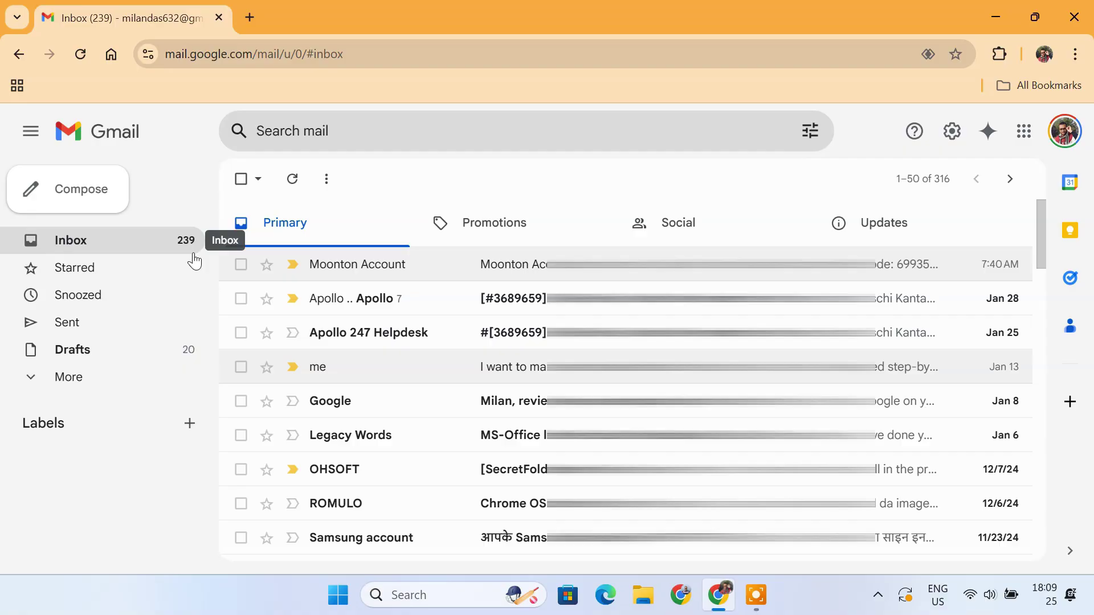
scroll(488, 407, "down", 6)
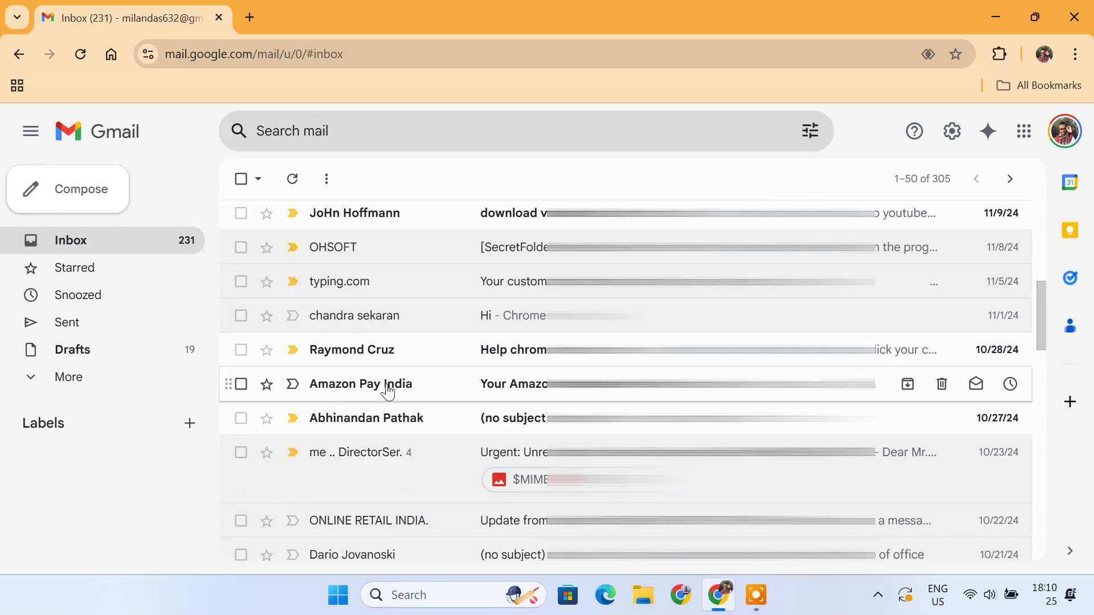
Find all emails from Amazon Pay India and archive the 13 results
right_click(443, 390)
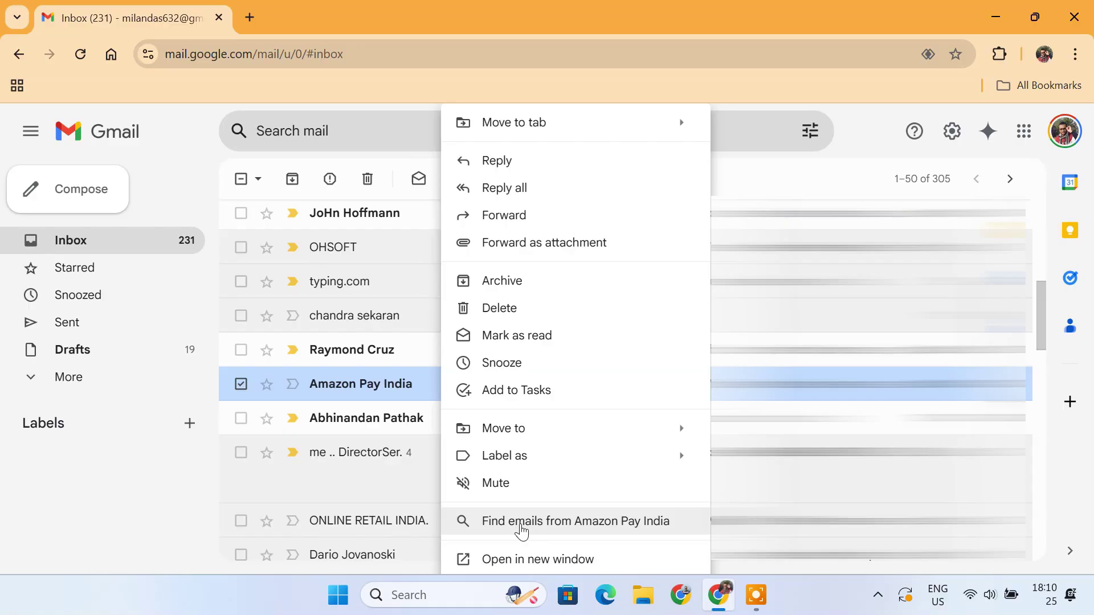
left_click(593, 531)
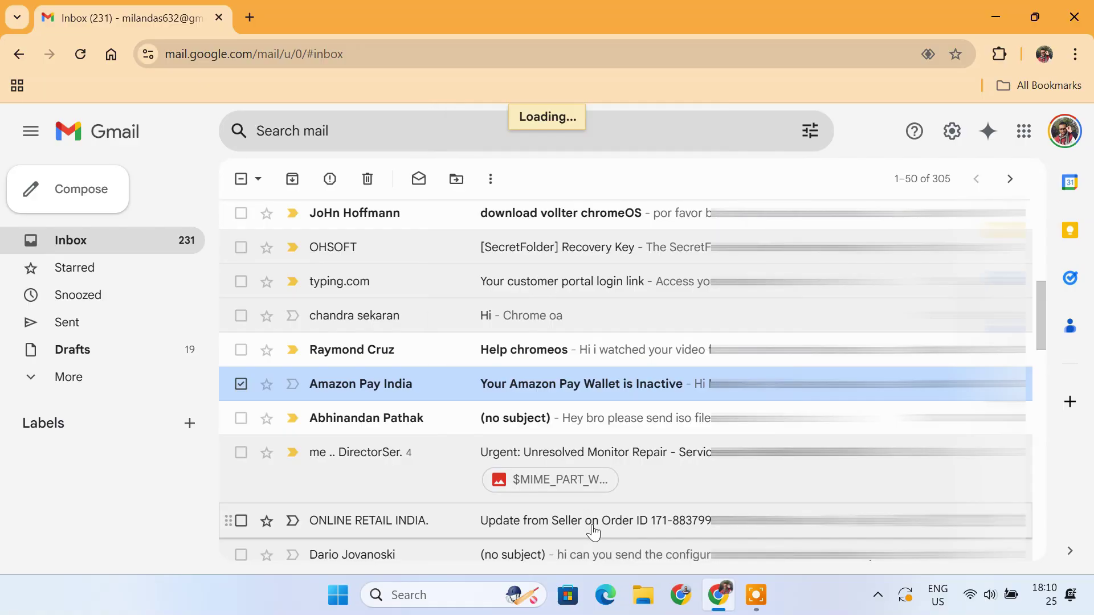
scroll(593, 531, "down", 3)
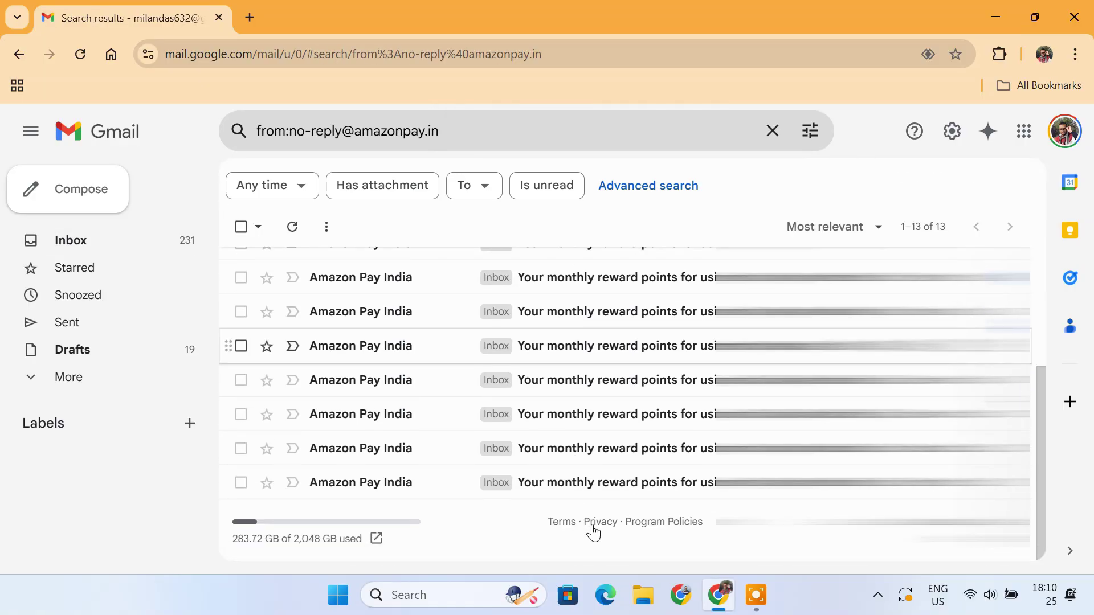
scroll(592, 531, "up", 1)
scroll(592, 530, "up", 2)
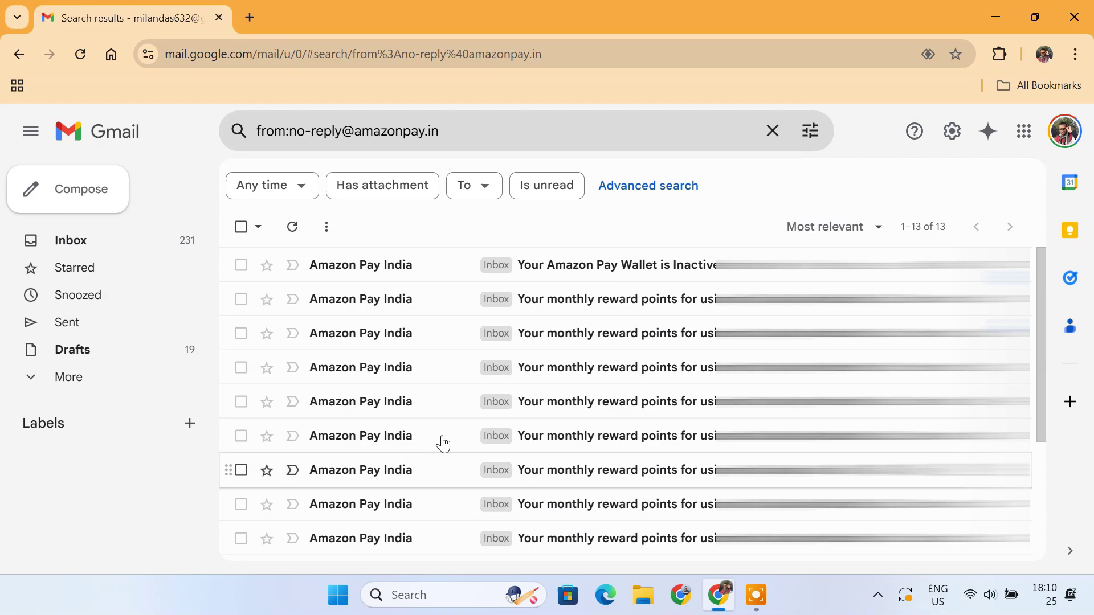
left_click(241, 228)
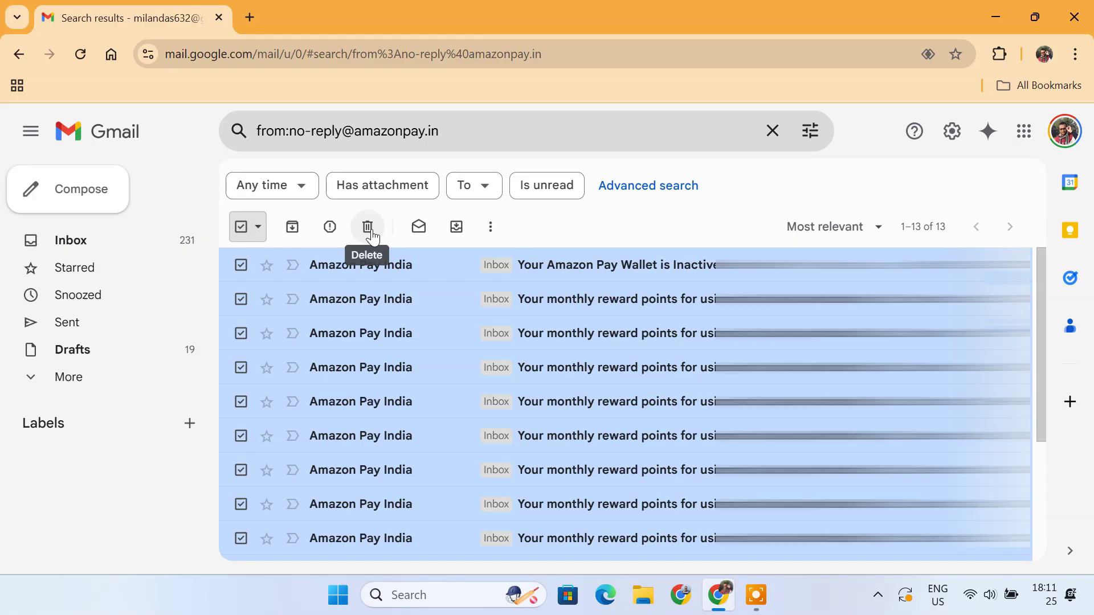
left_click(292, 227)
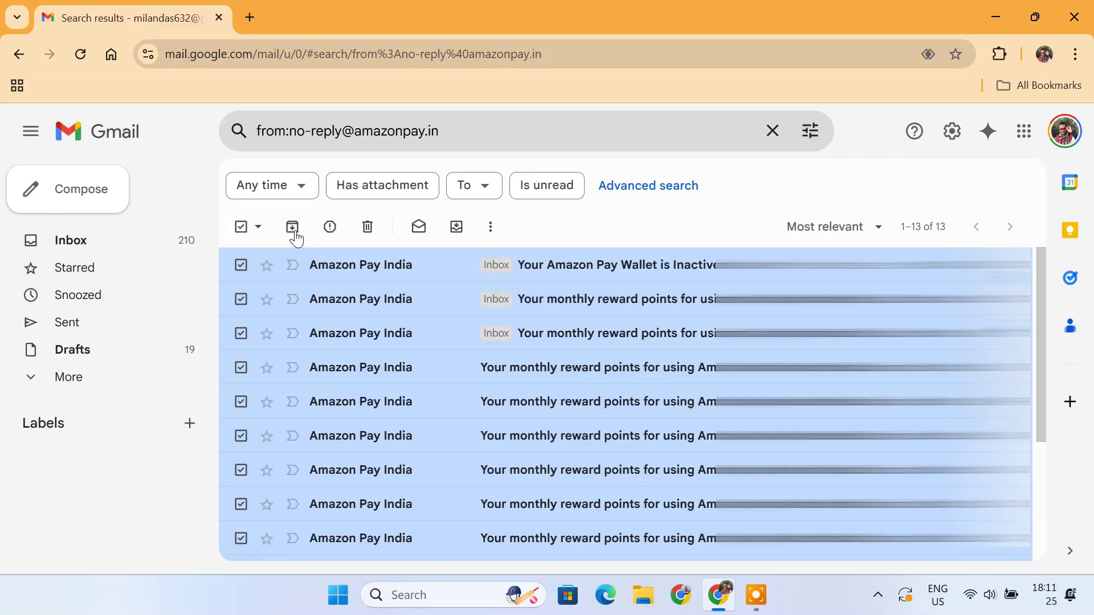
Back in the inbox, find all OneDrive emails and move the three to Trash
left_click(129, 241)
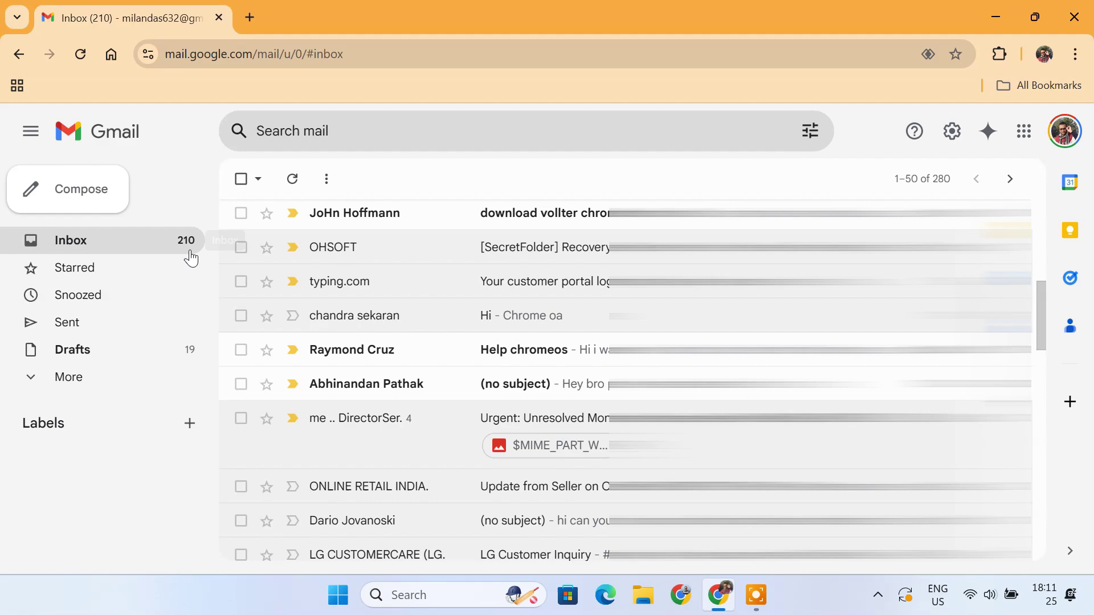
scroll(420, 318, "up", 3)
scroll(407, 307, "down", 4)
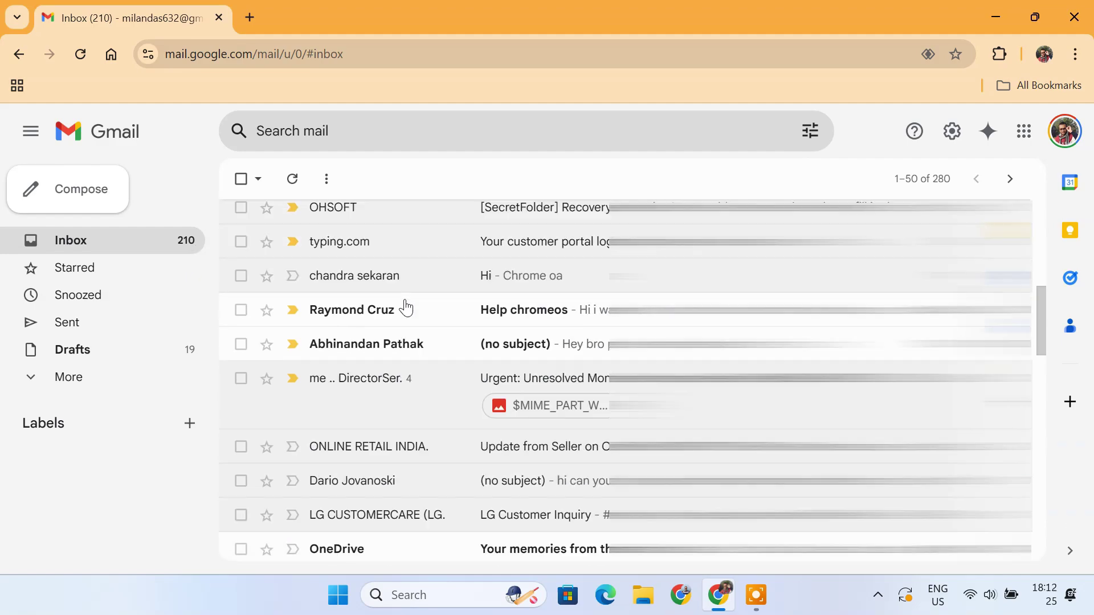
scroll(404, 306, "down", 4)
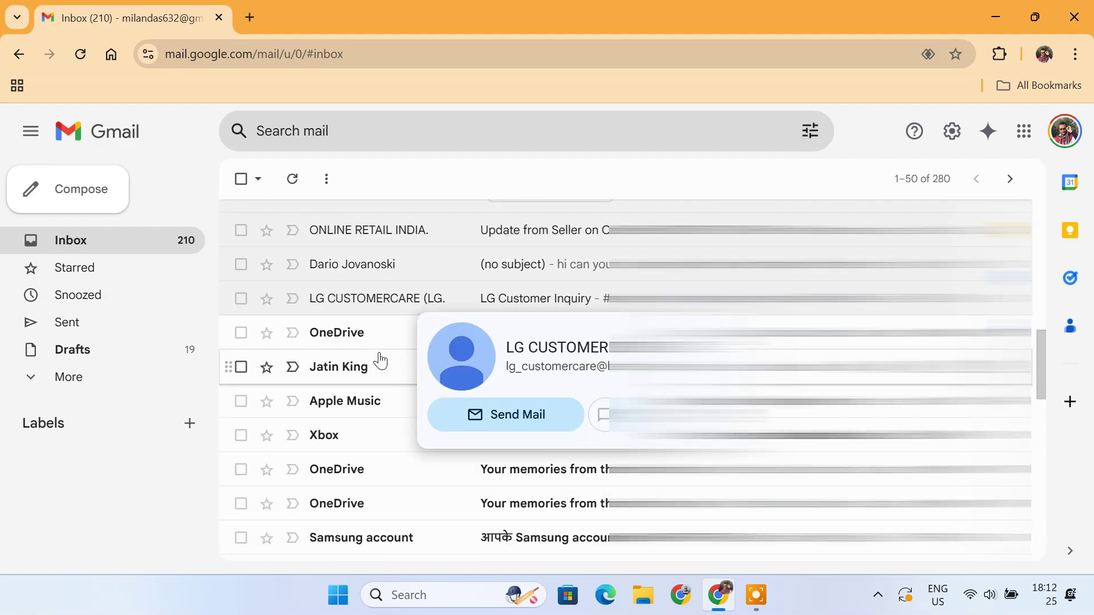
right_click(385, 340)
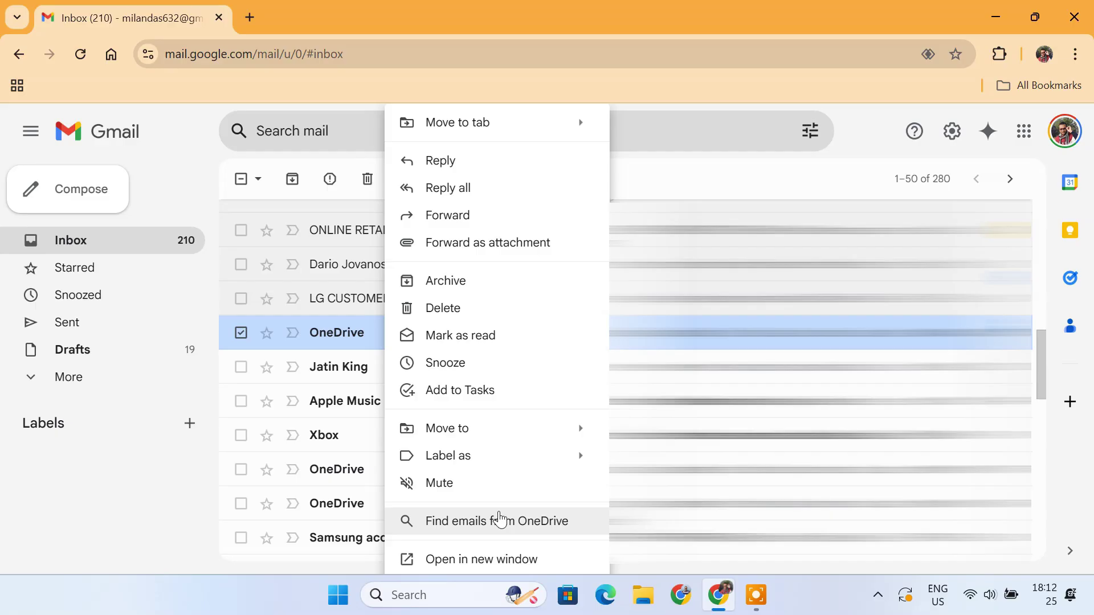
left_click(499, 520)
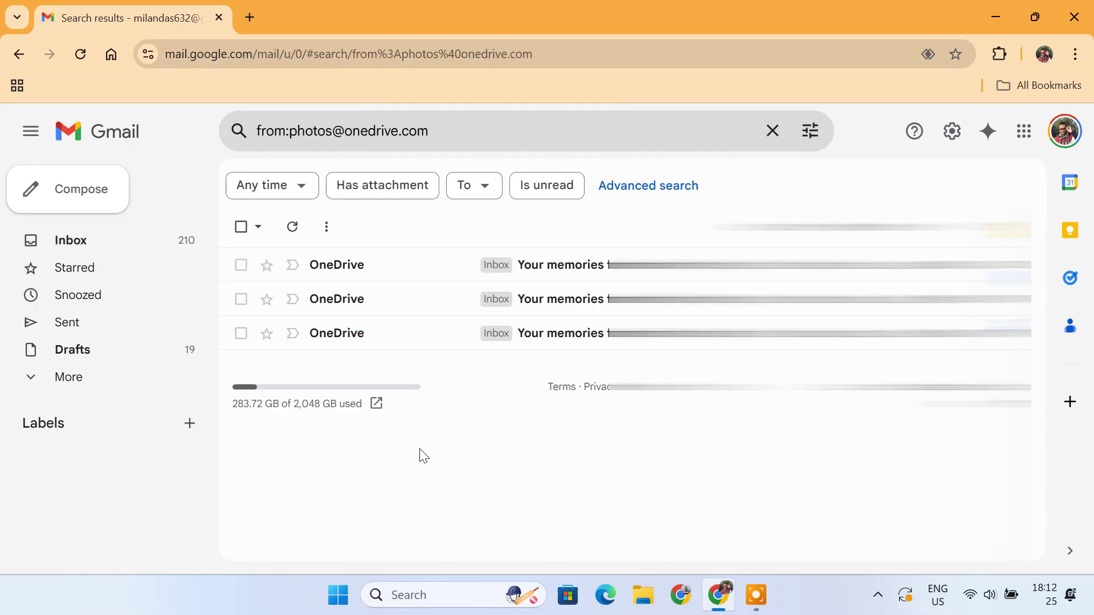
left_click(241, 228)
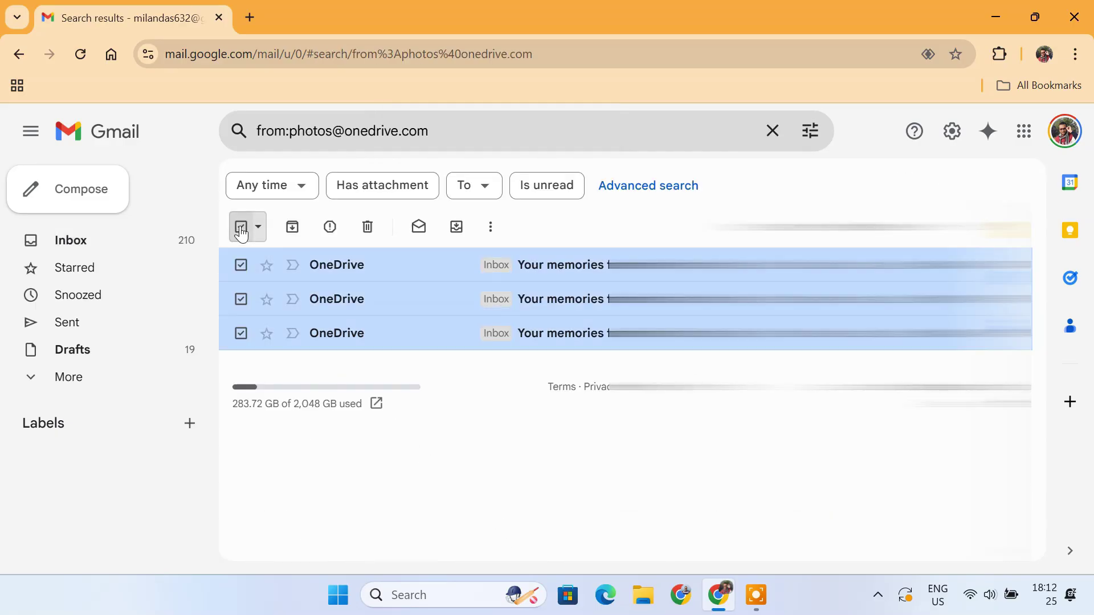
left_click(372, 230)
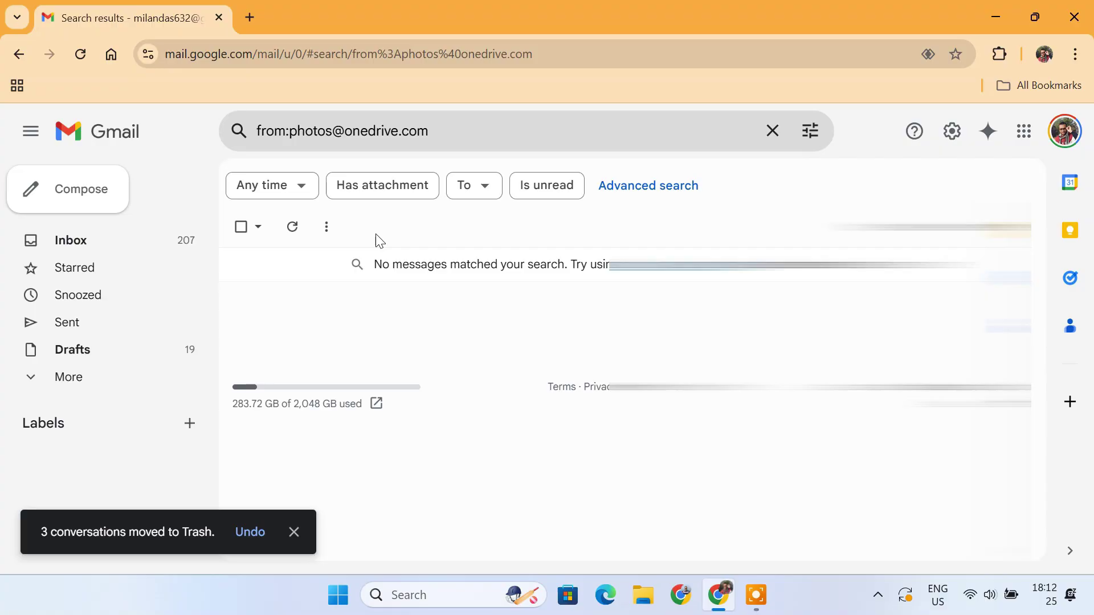
Search before:2023/01/01, archive all 43 matching conversations, then return to the Inbox
left_click(162, 249)
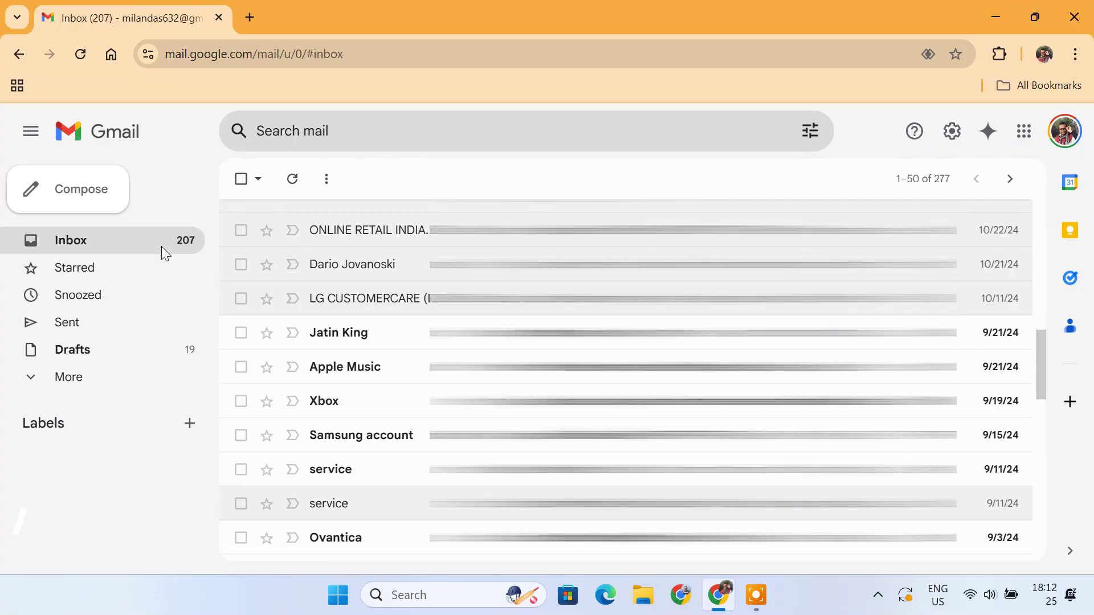
scroll(569, 367, "up", 6)
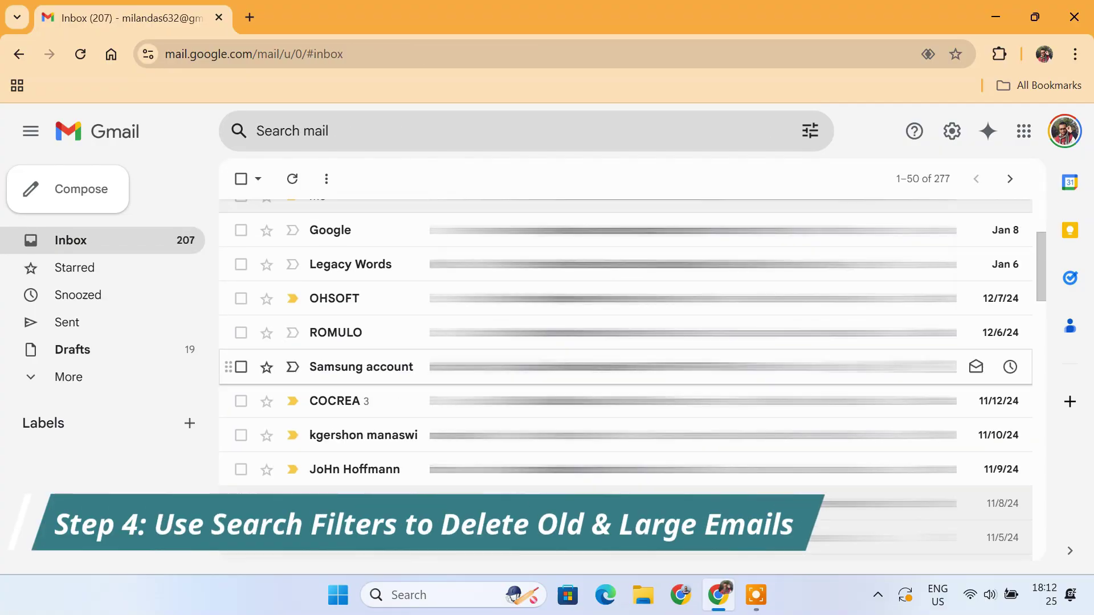
scroll(570, 366, "up", 3)
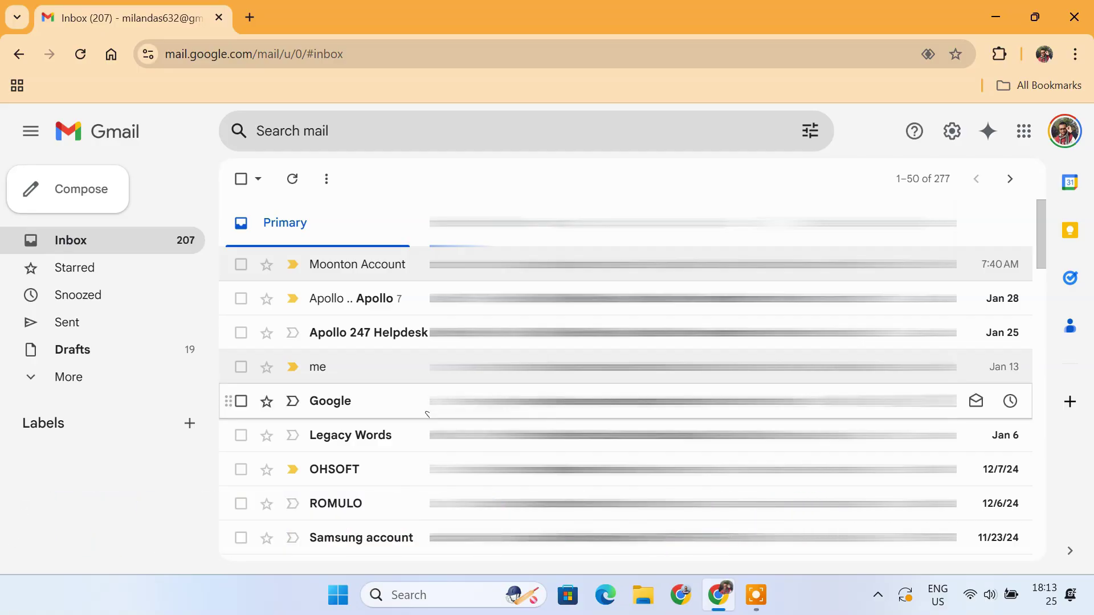
left_click(375, 133)
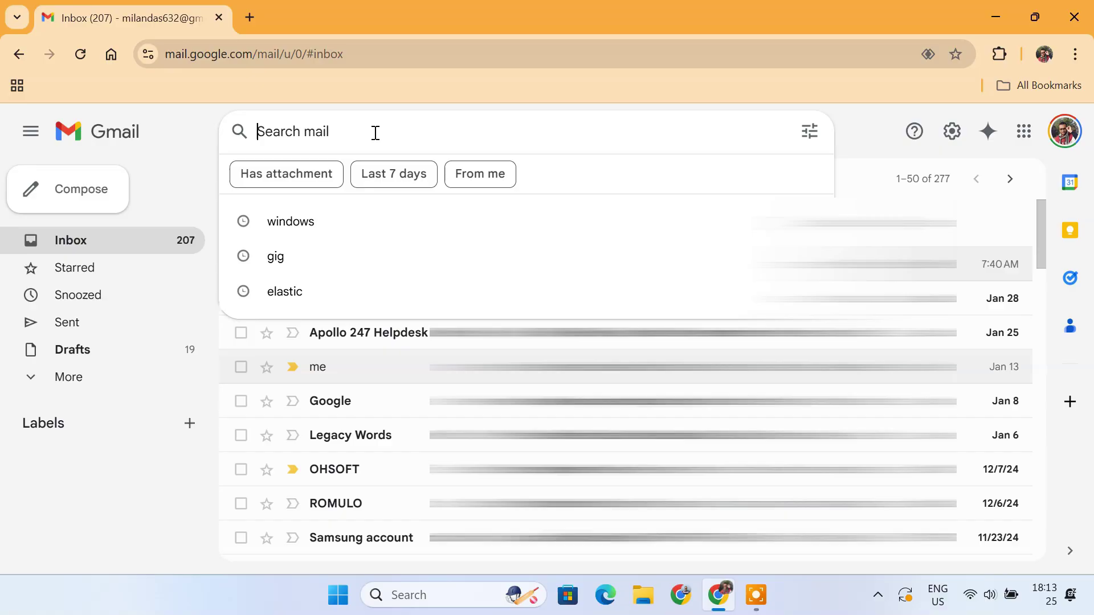
type("before:2")
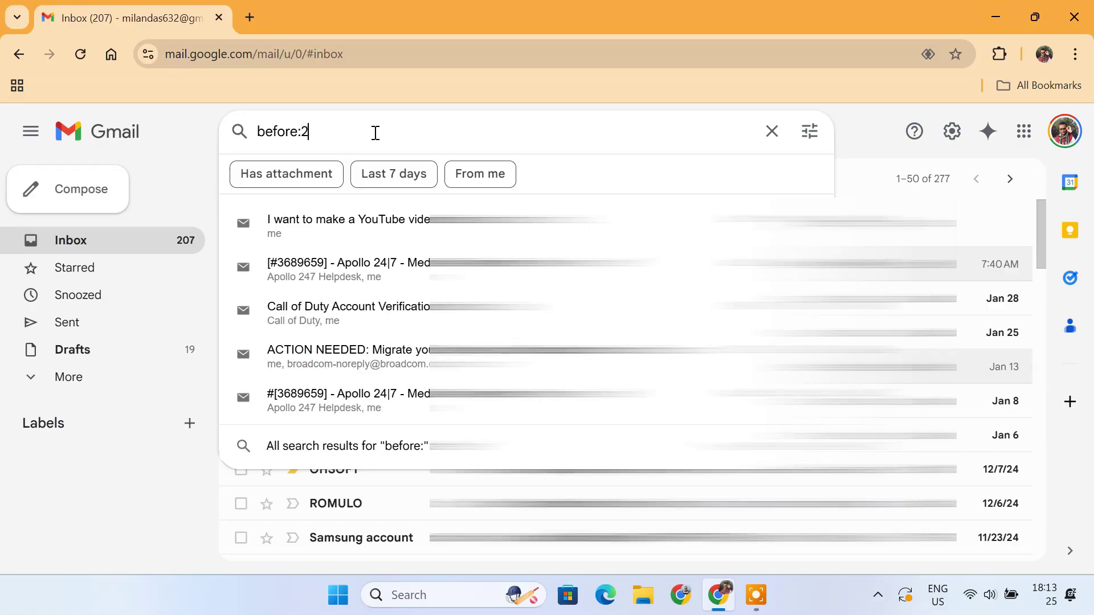
type("023/01/01")
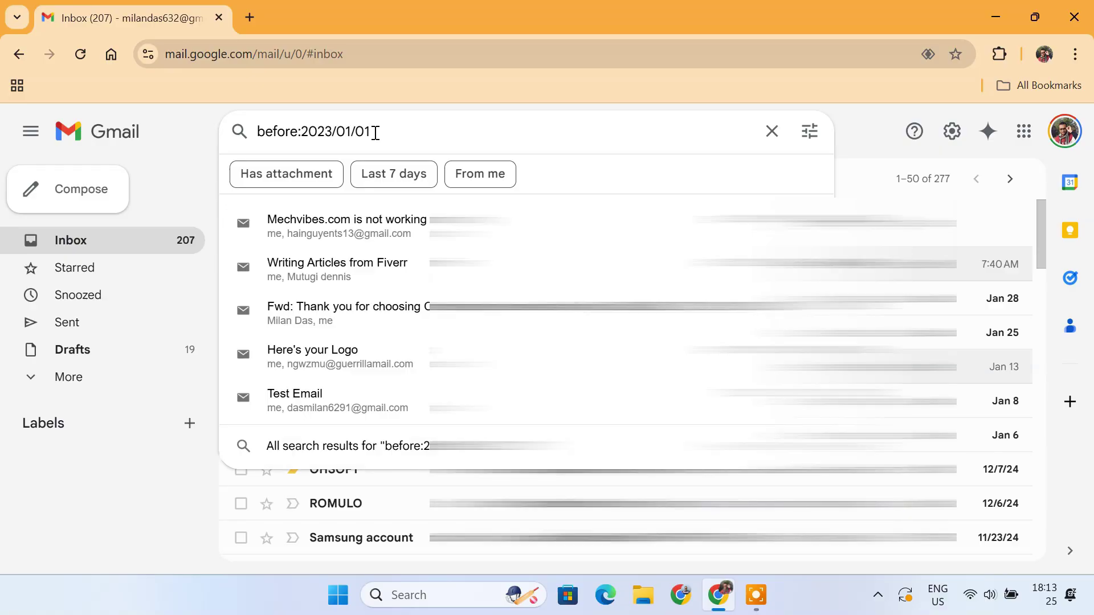
left_click_drag(365, 132, 305, 133)
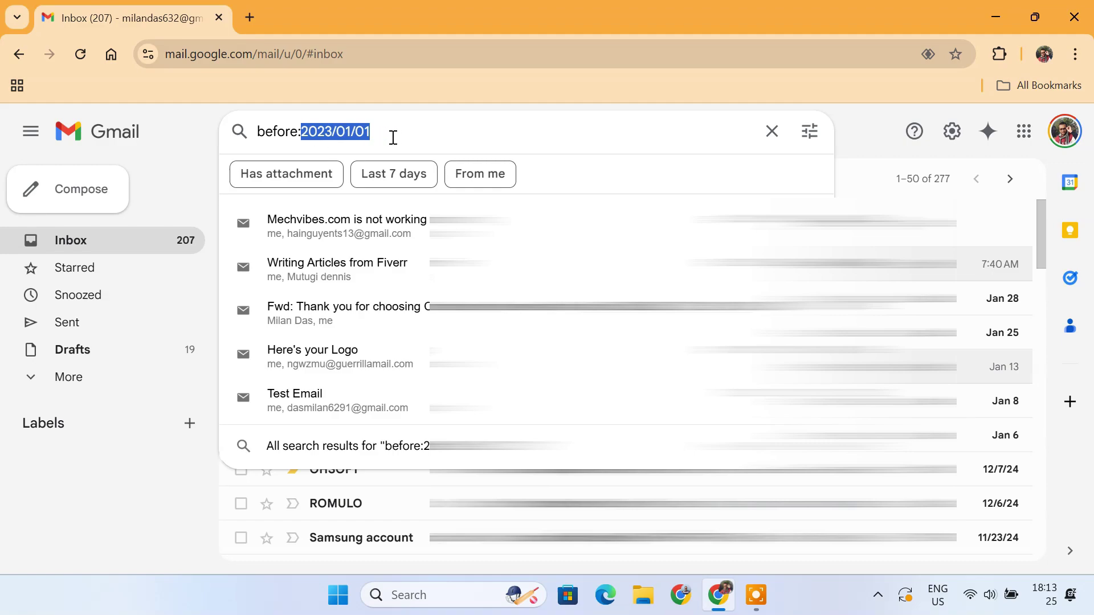
key("Return")
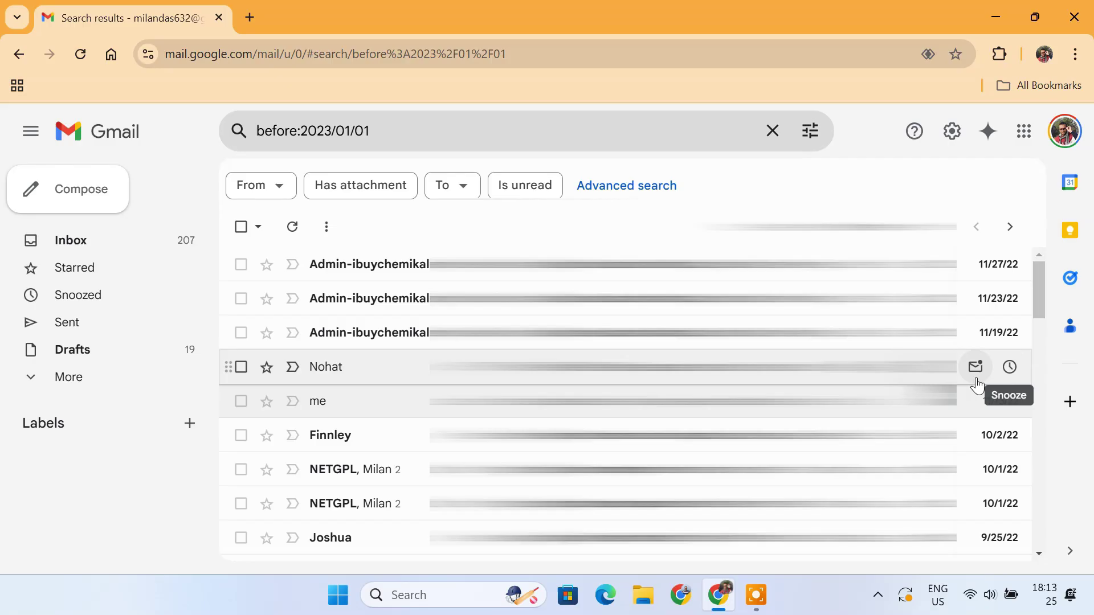
left_click(241, 227)
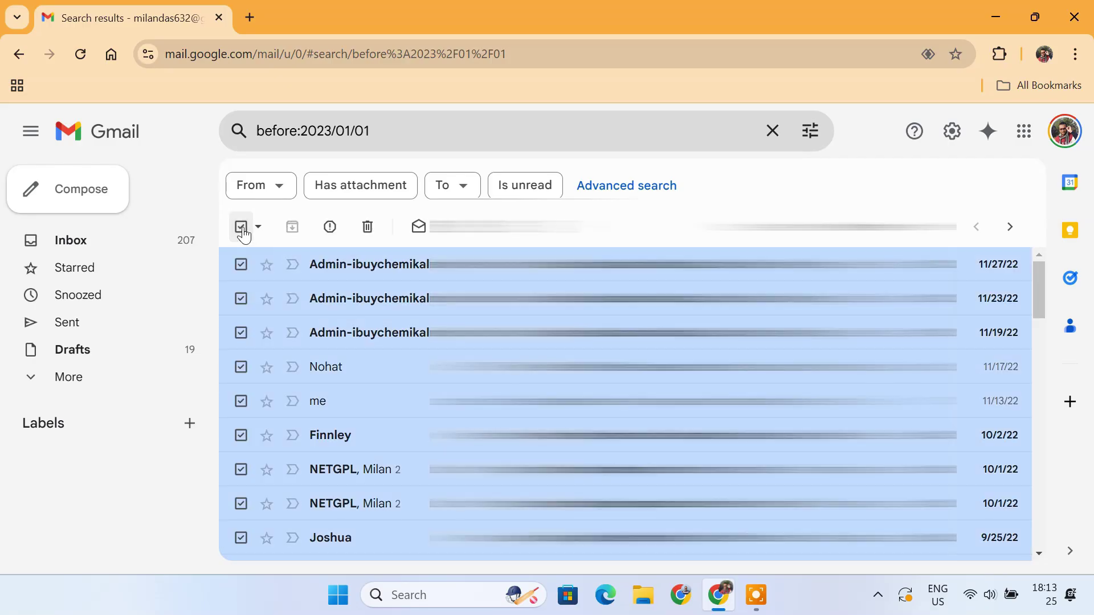
left_click(298, 235)
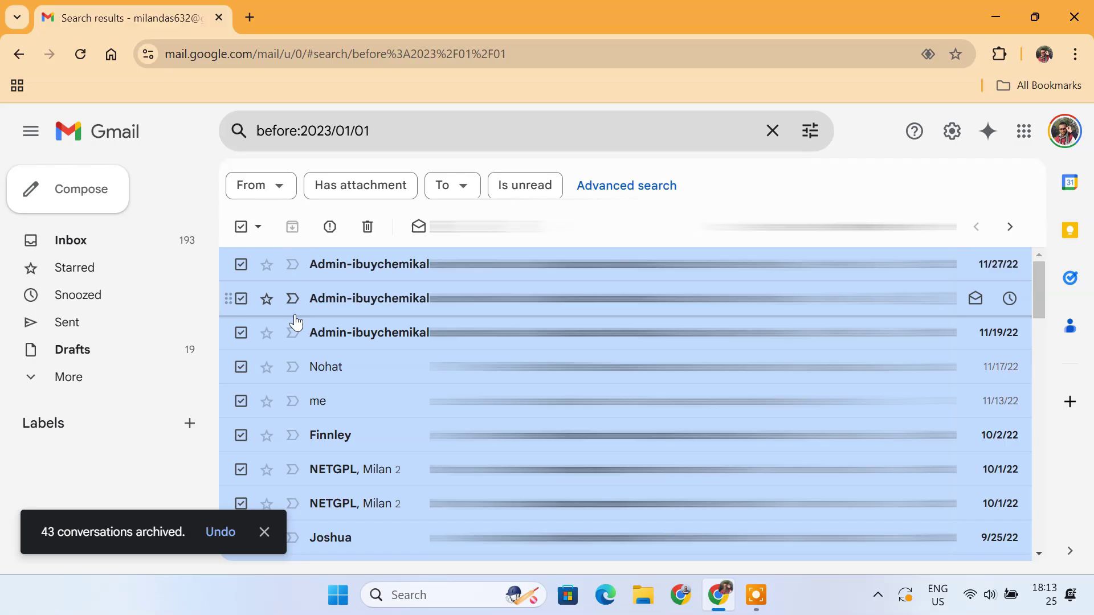
left_click(267, 534)
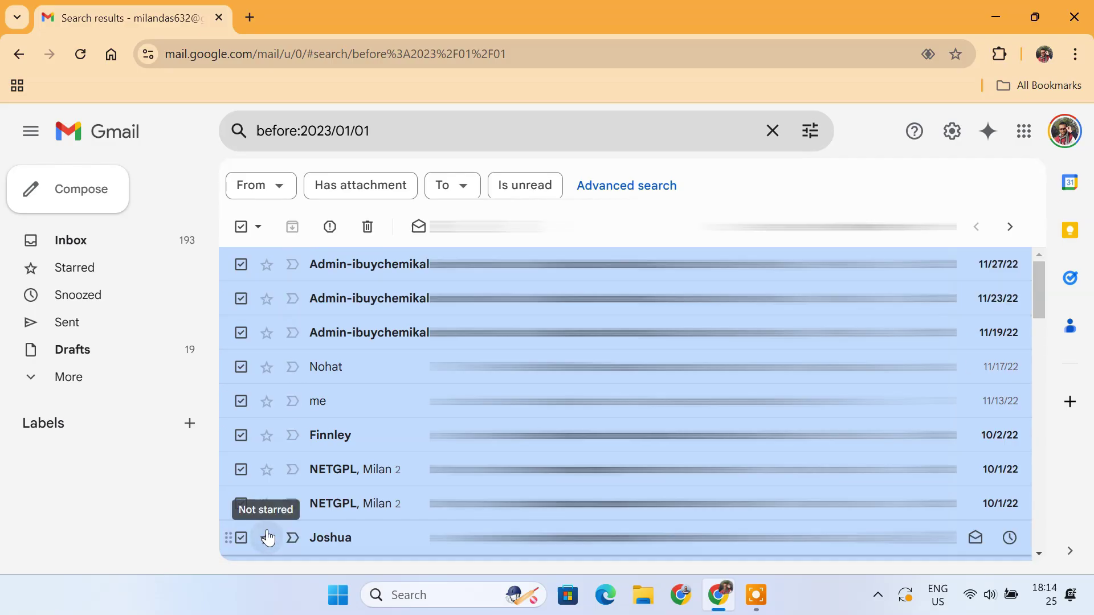
left_click(183, 240)
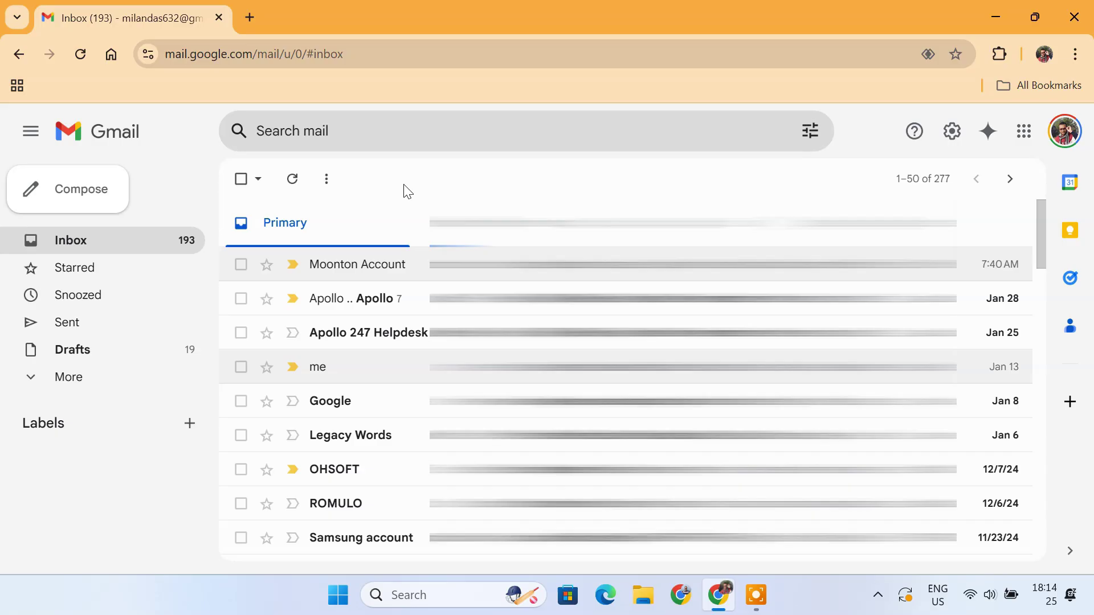
left_click(373, 136)
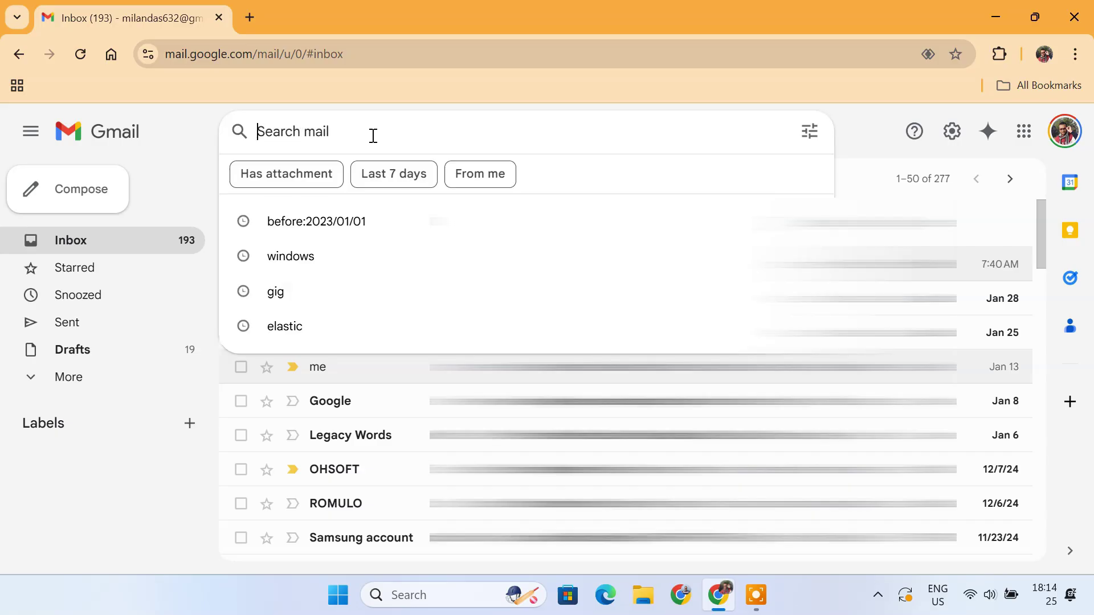
type("larger:5mb")
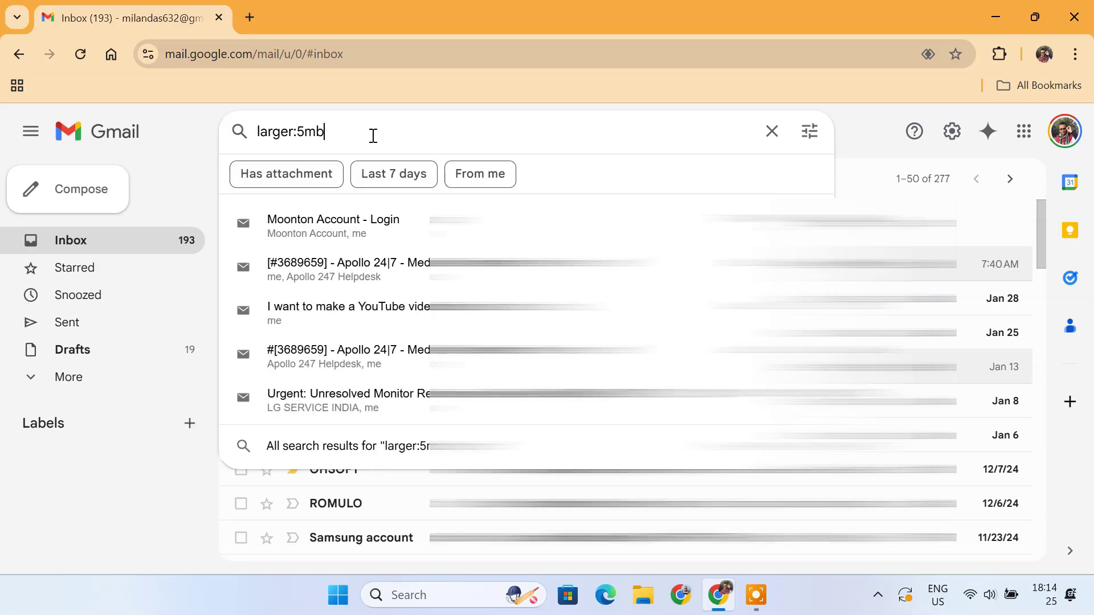
key("Return")
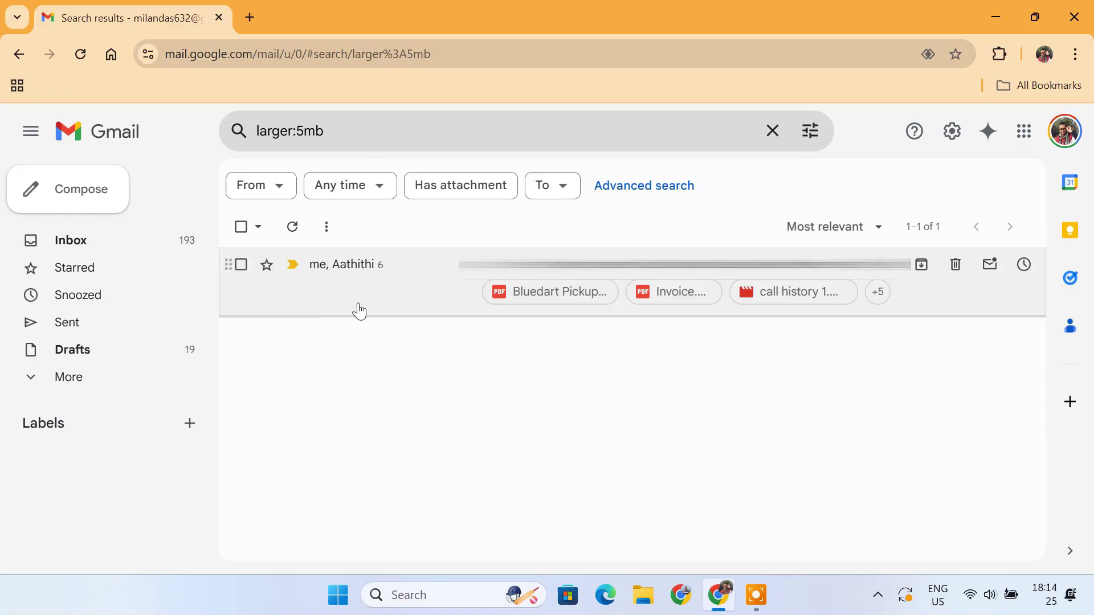
left_click(240, 228)
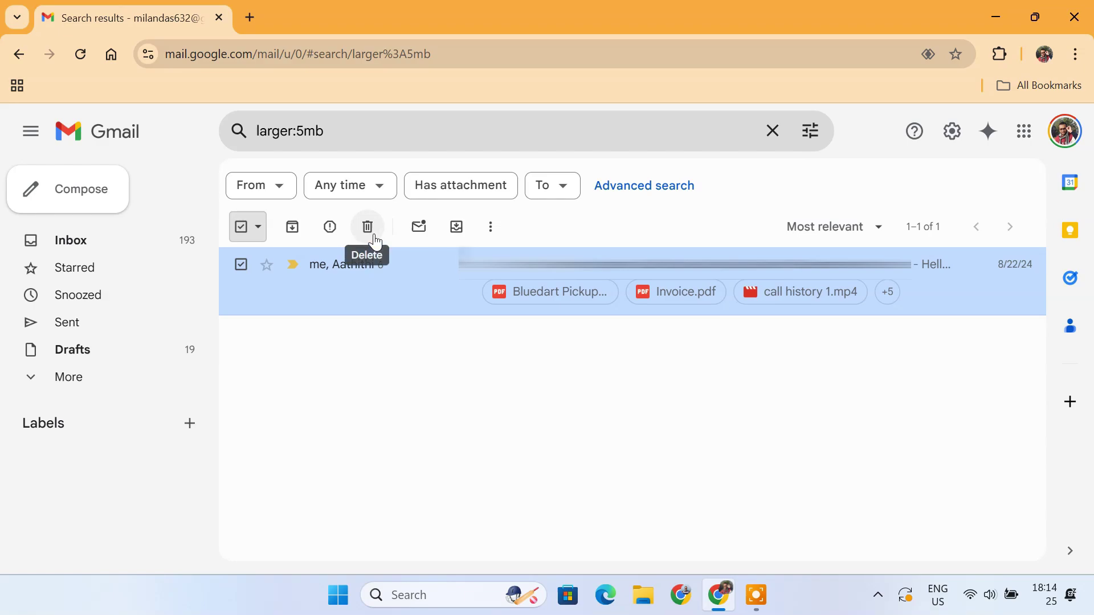
left_click(373, 132)
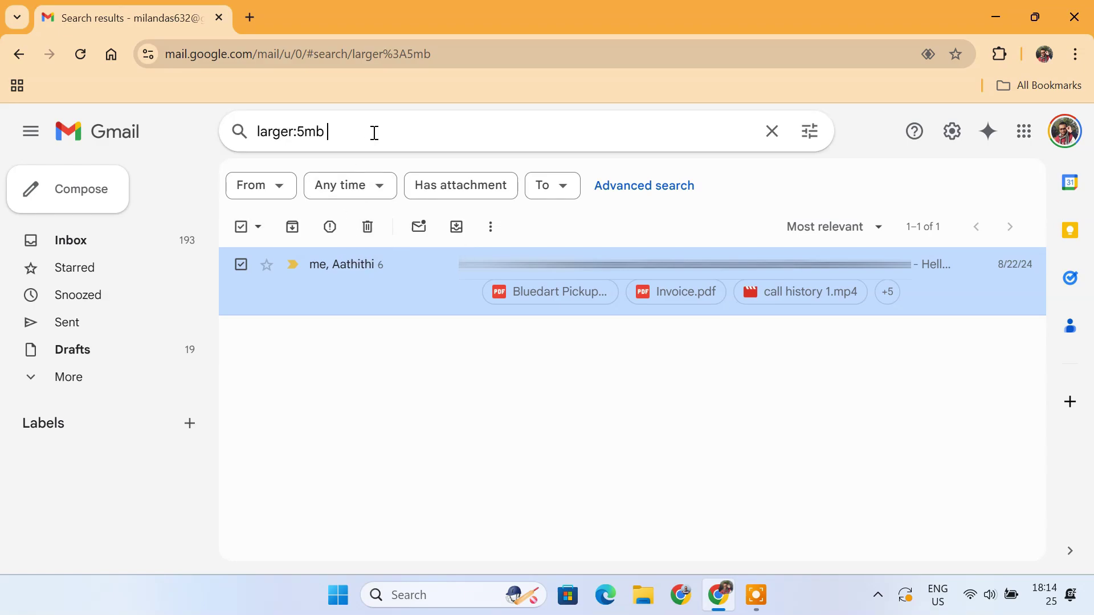
left_click_drag(374, 133, 229, 140)
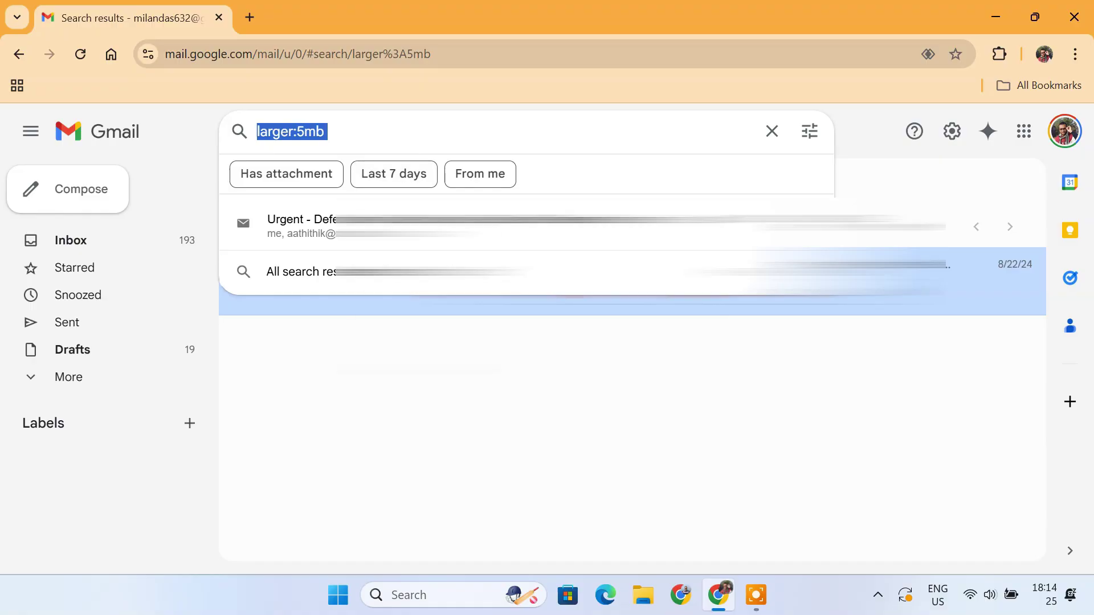
key("Return")
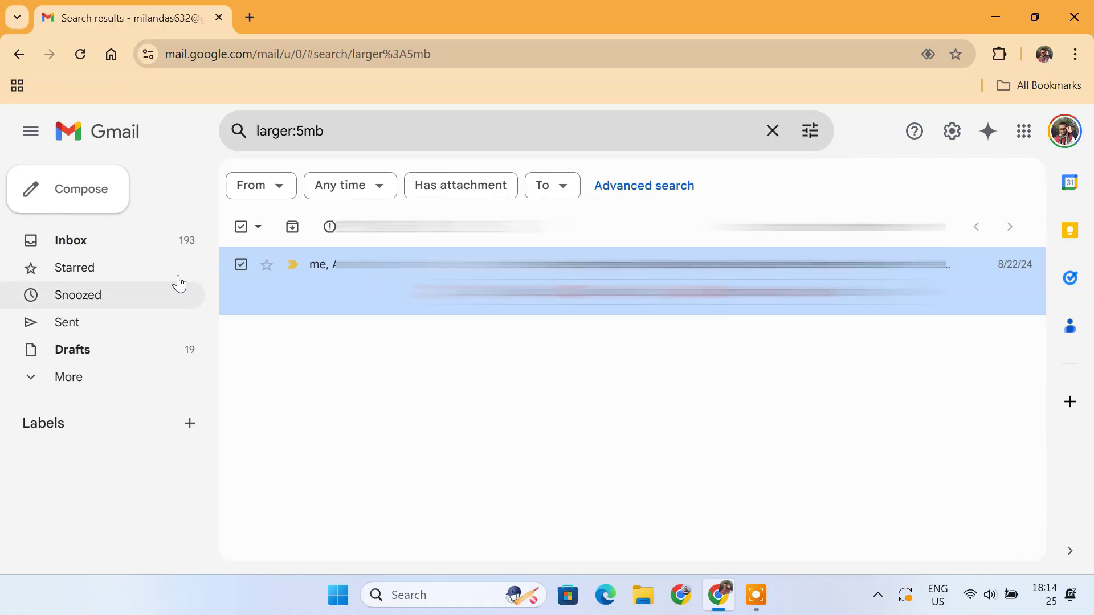
left_click(147, 250)
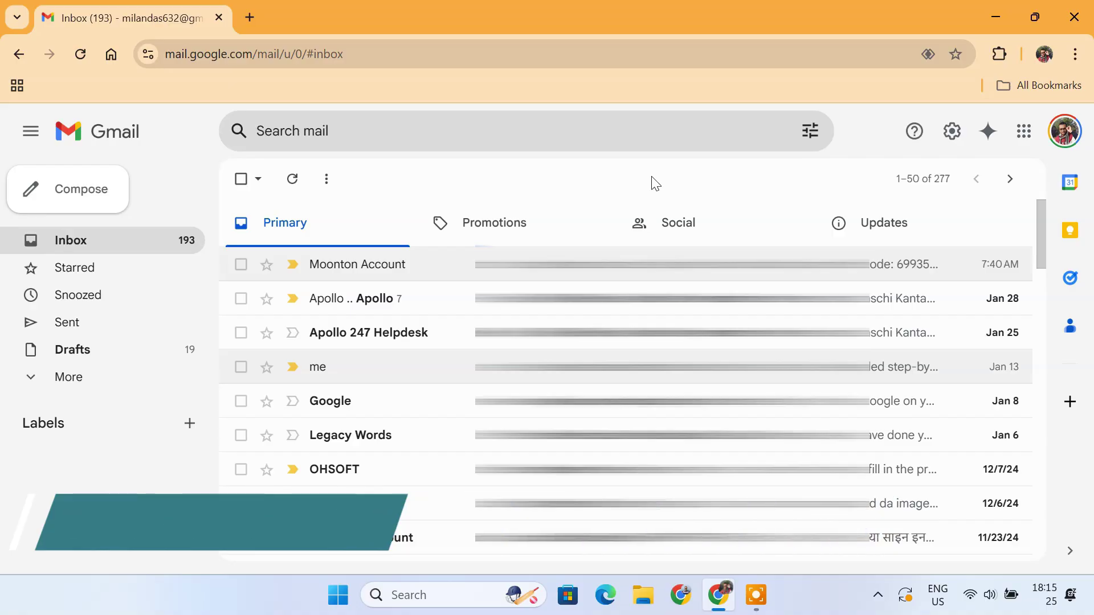
In the Inbox settings, set the inbox type to Priority Inbox
left_click(949, 143)
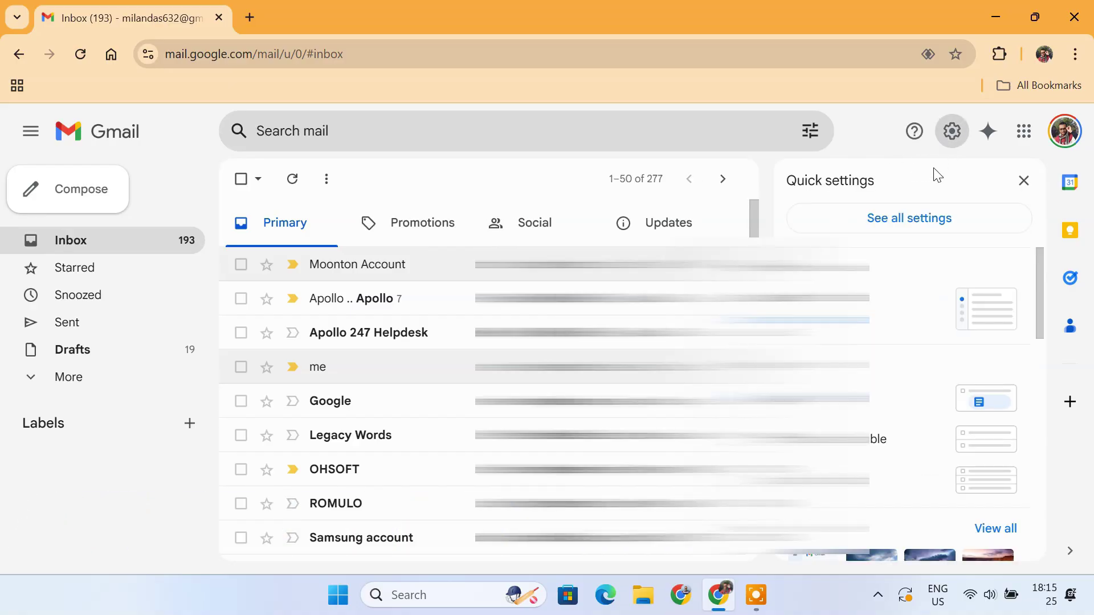
left_click(924, 224)
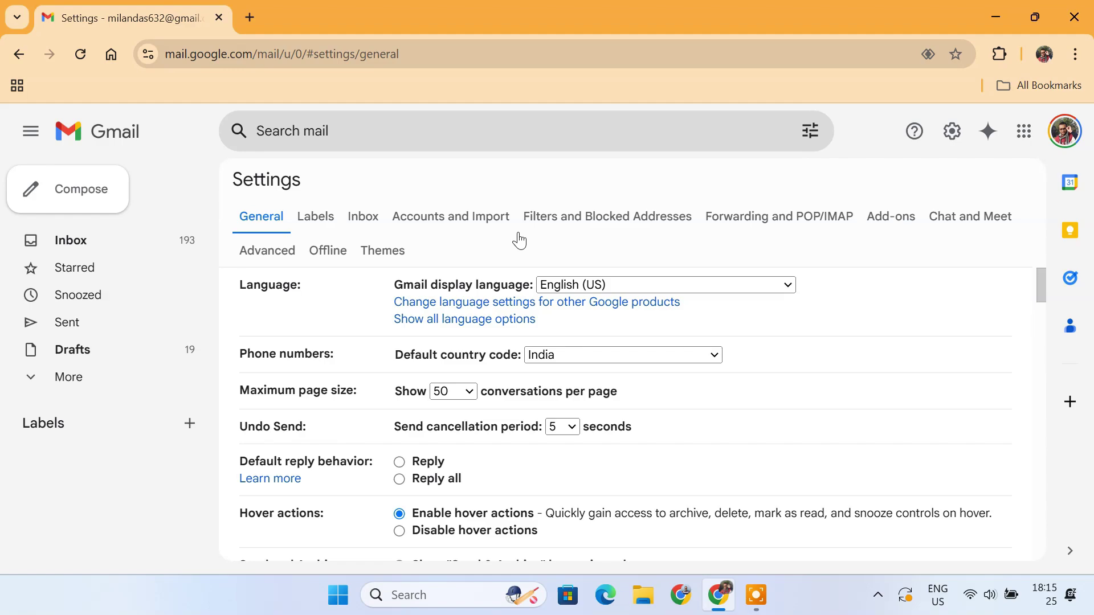
left_click(372, 222)
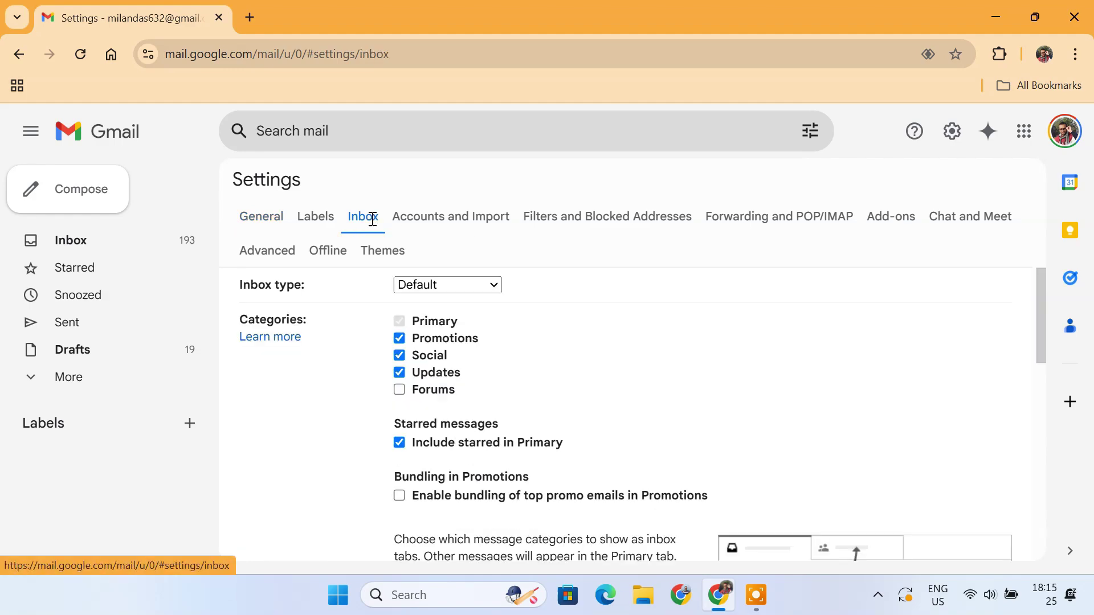
left_click(494, 285)
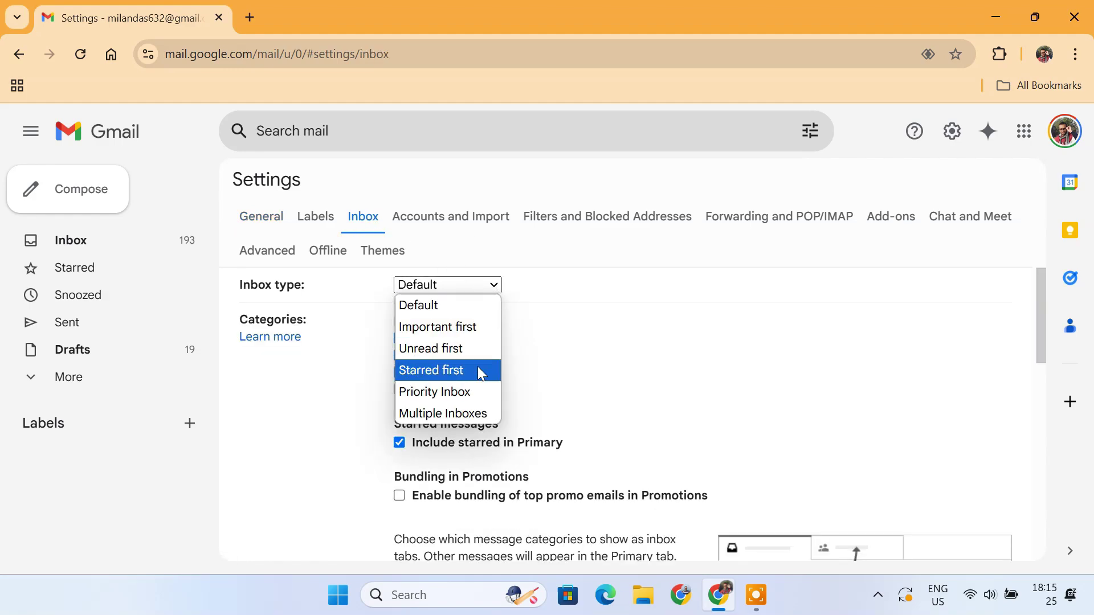
left_click(478, 391)
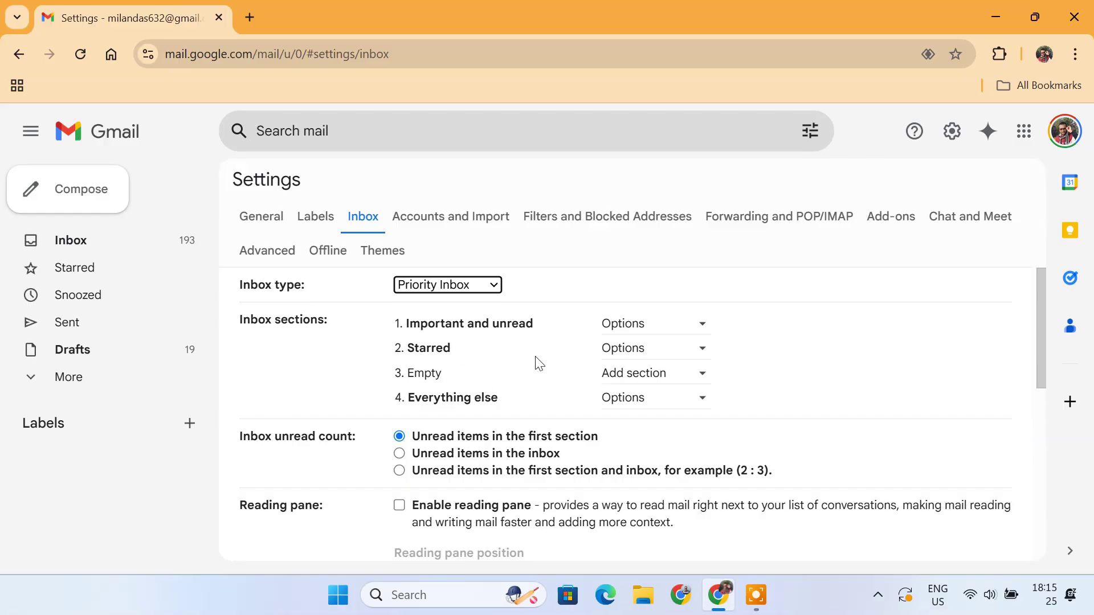
Set the first Priority Inbox section to show Important mail
left_click(681, 334)
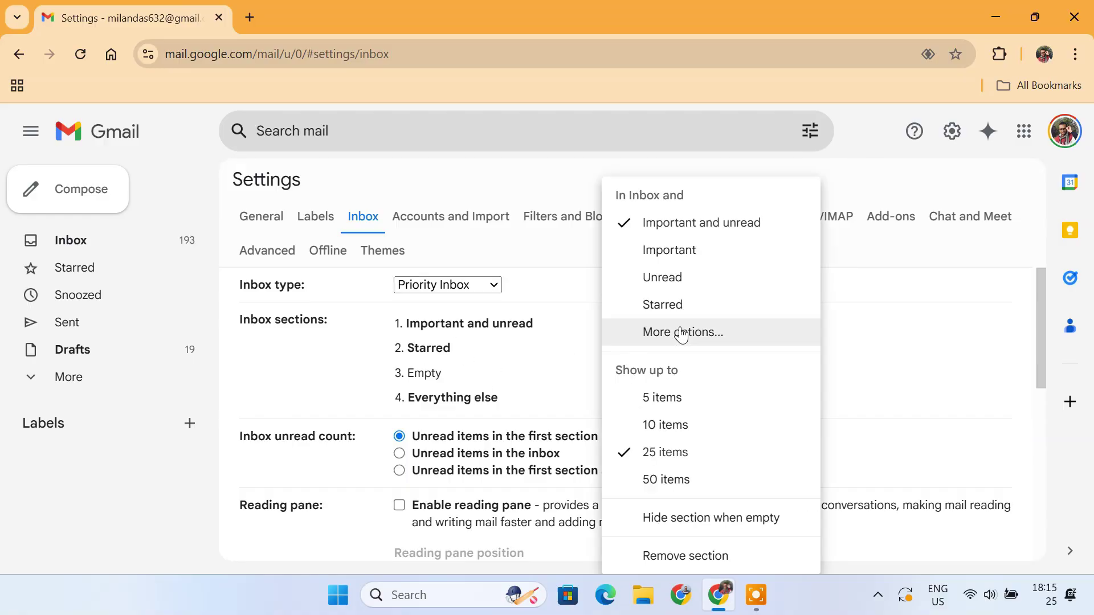
left_click(704, 257)
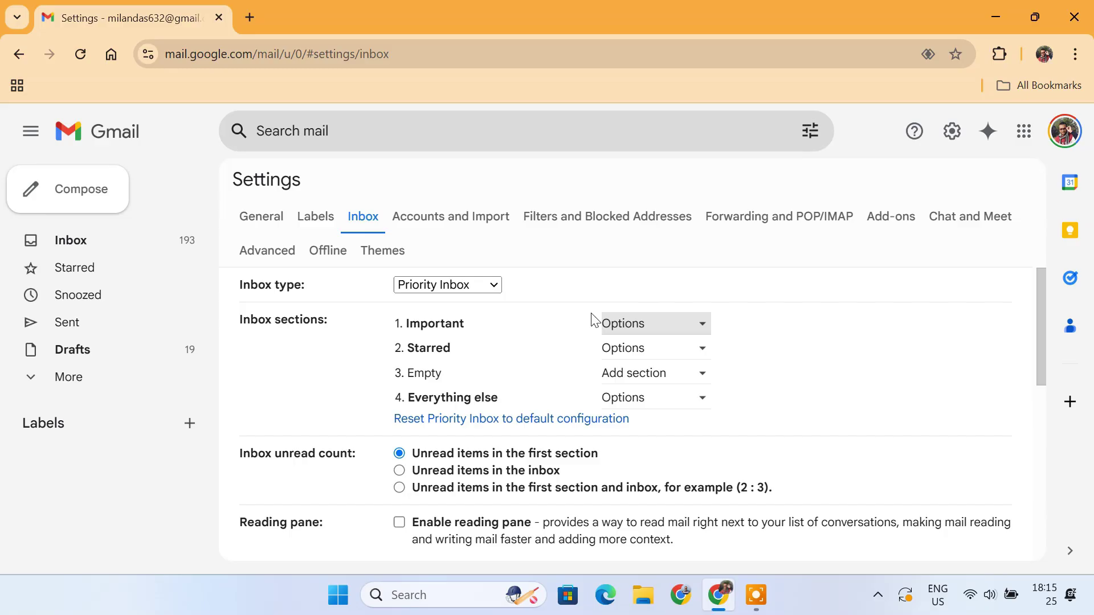
left_click_drag(465, 331, 483, 349)
left_click(481, 336)
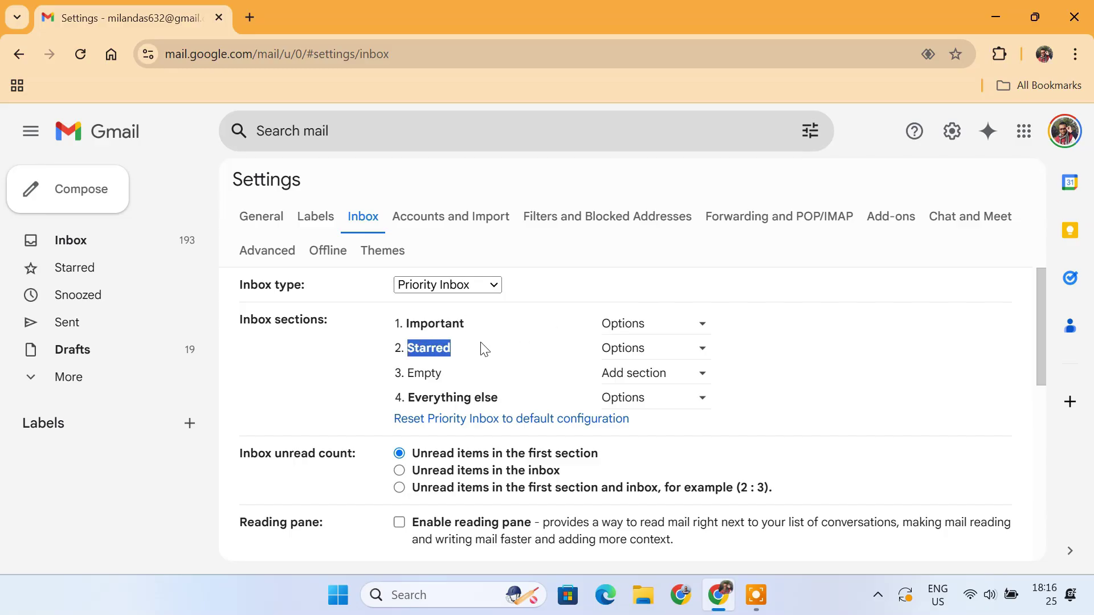
left_click(483, 349)
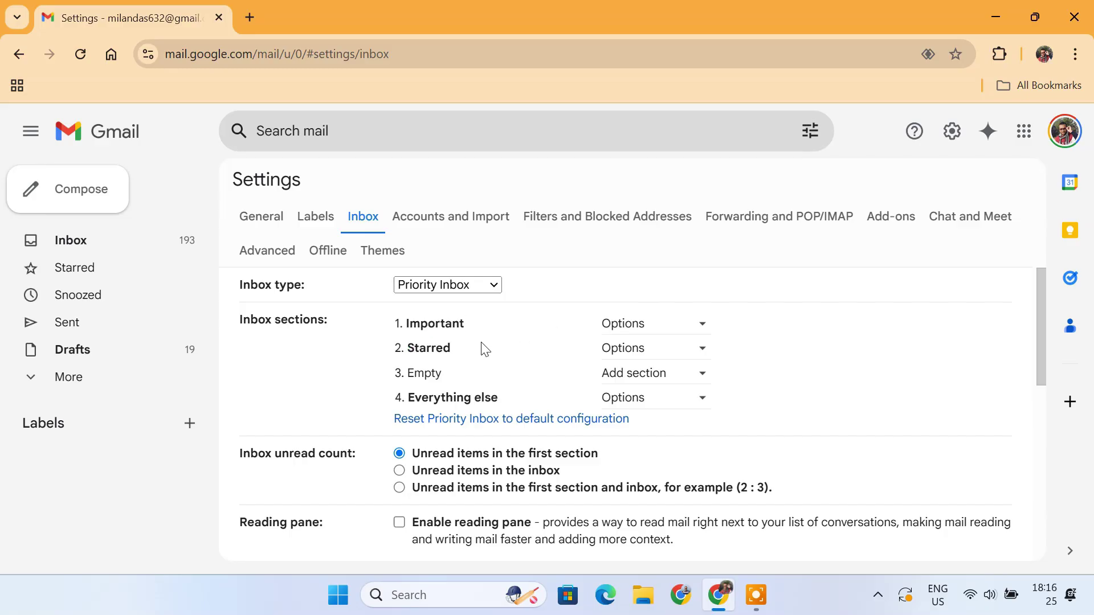
Remove the Starred section, leaving Everything else as the remaining section
left_click(676, 355)
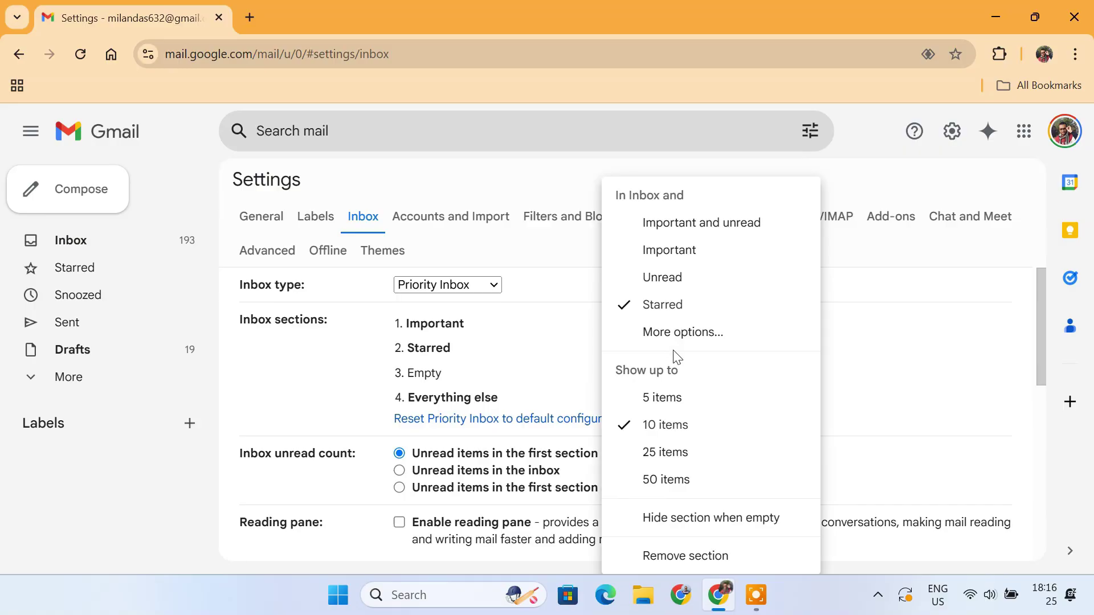
left_click(724, 561)
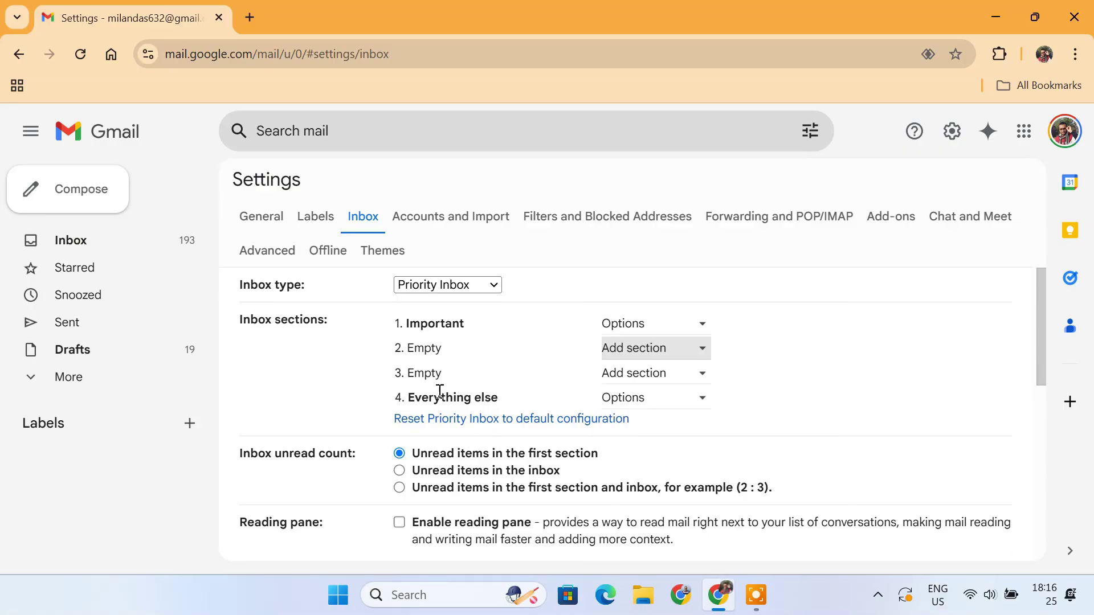
left_click_drag(410, 398, 518, 405)
left_click(525, 401)
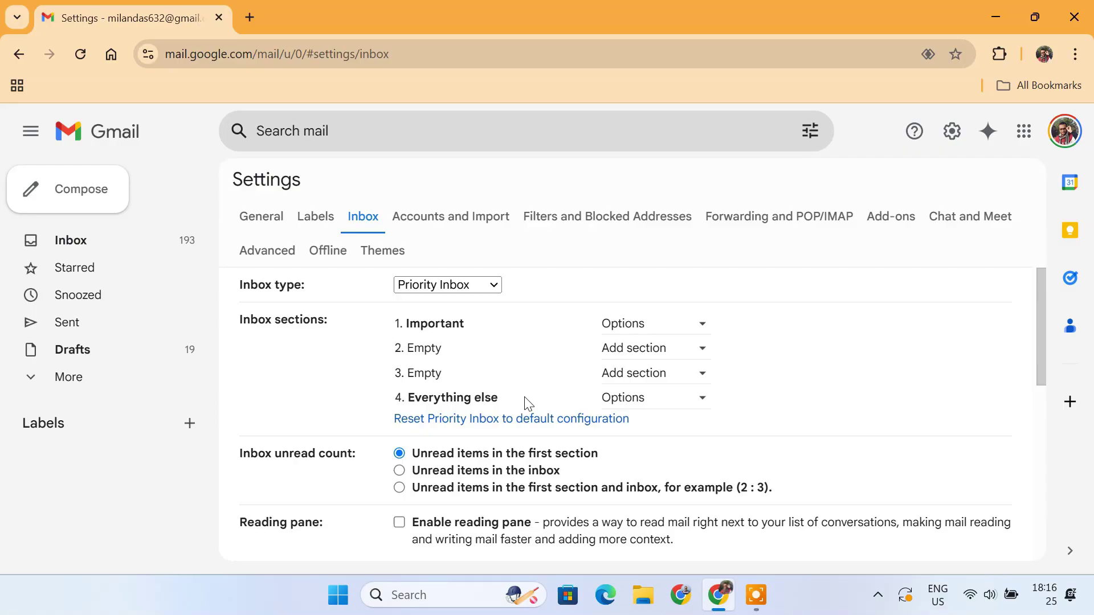
scroll(609, 451, "down", 10)
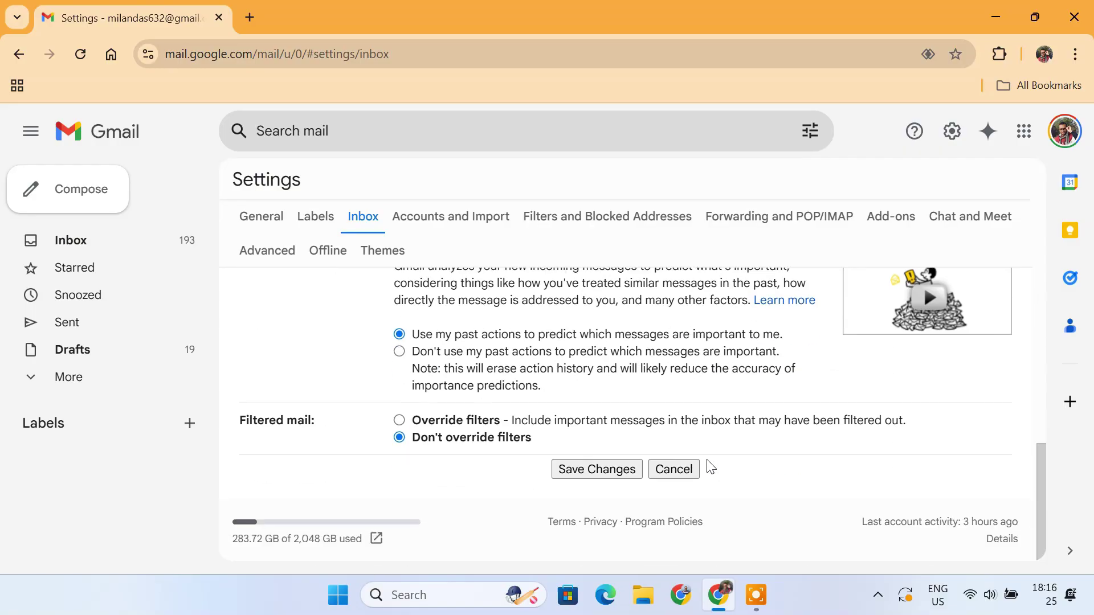
Save the Priority Inbox settings and review the Important (56) and Everything else (250) sections
left_click(598, 471)
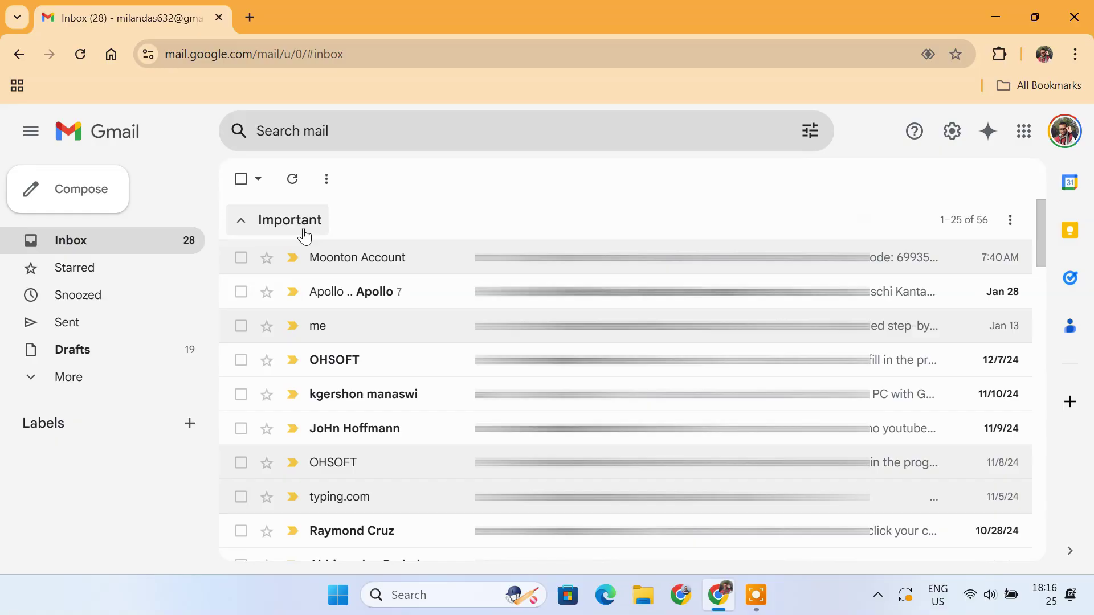
scroll(448, 359, "down", 5)
scroll(447, 359, "down", 10)
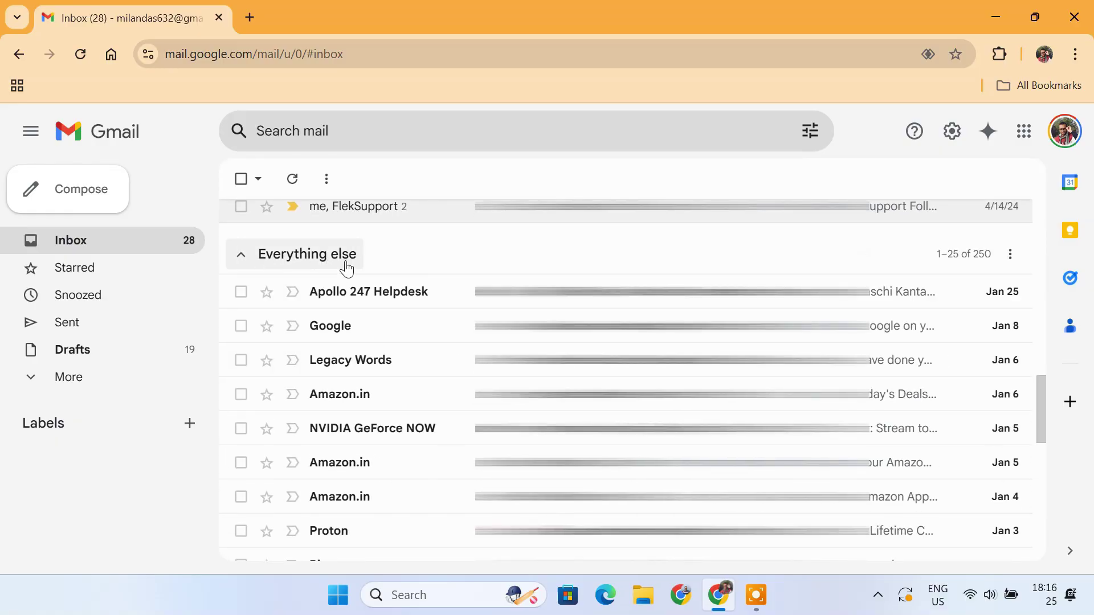
scroll(398, 365, "down", 7)
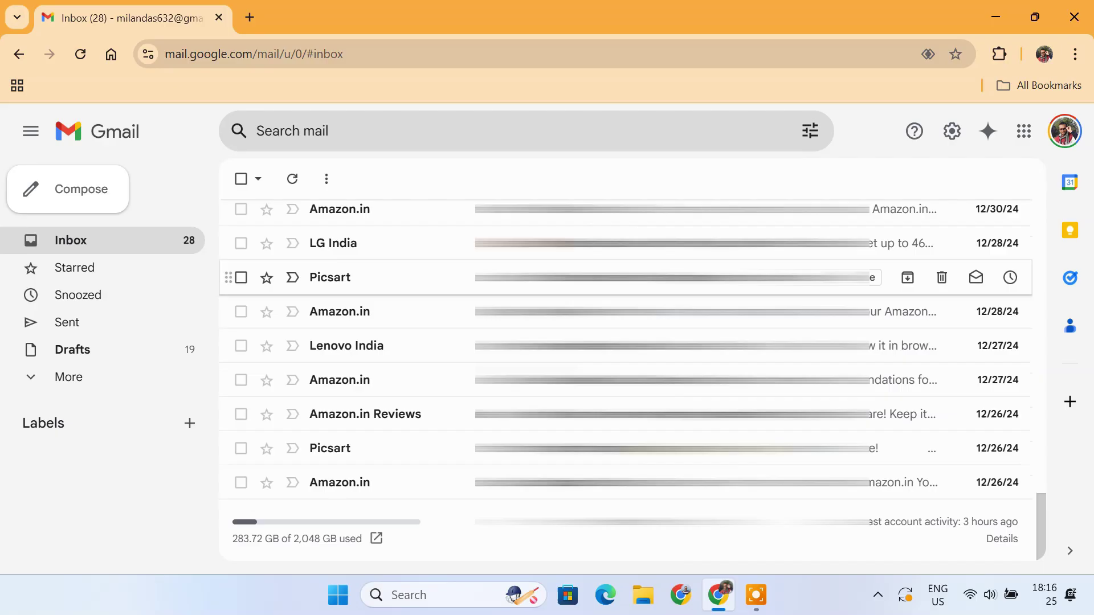
scroll(626, 380, "up", 12)
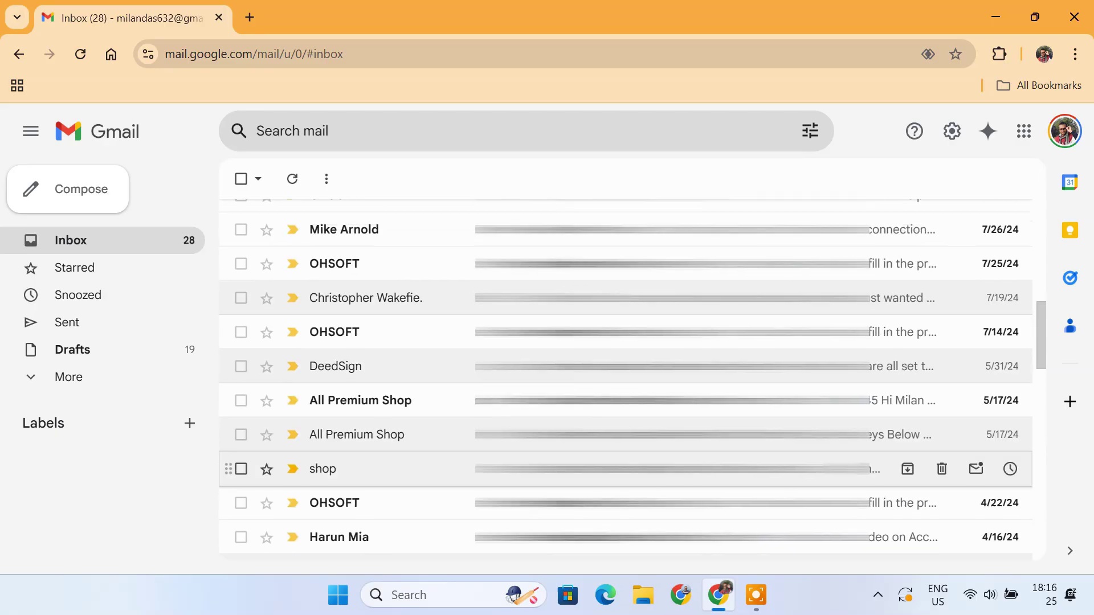
scroll(234, 364, "up", 5)
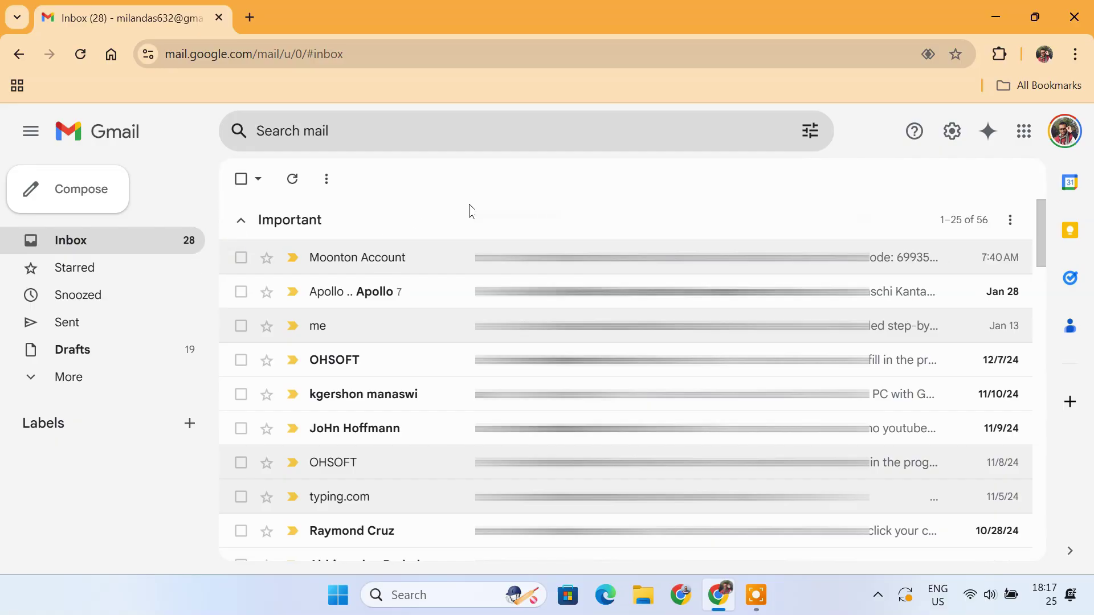
left_click_drag(1038, 224, 1040, 388)
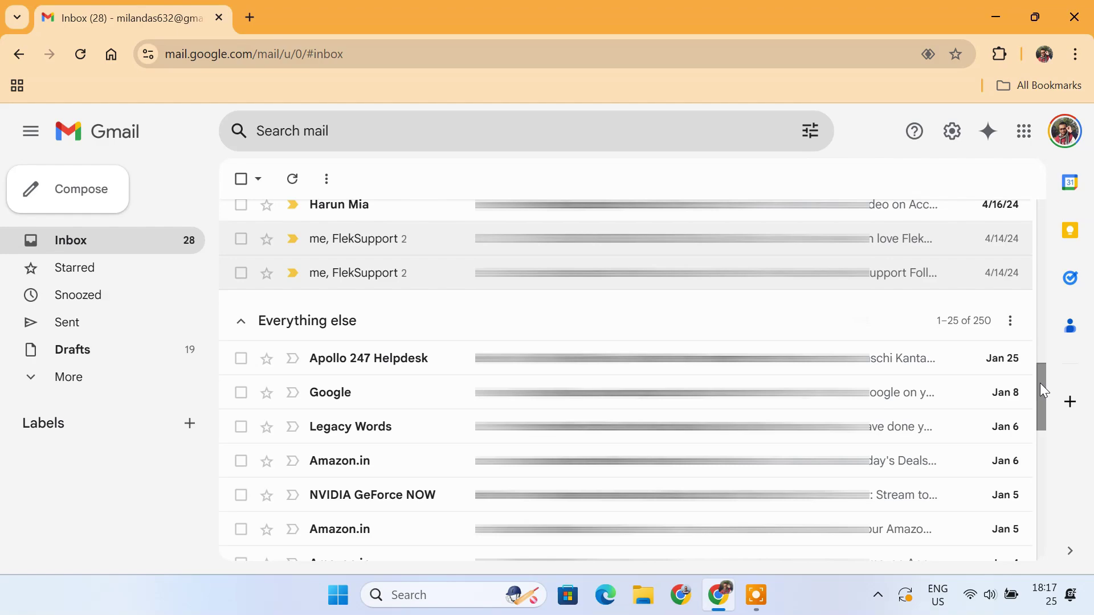
left_click_drag(1040, 383, 1051, 194)
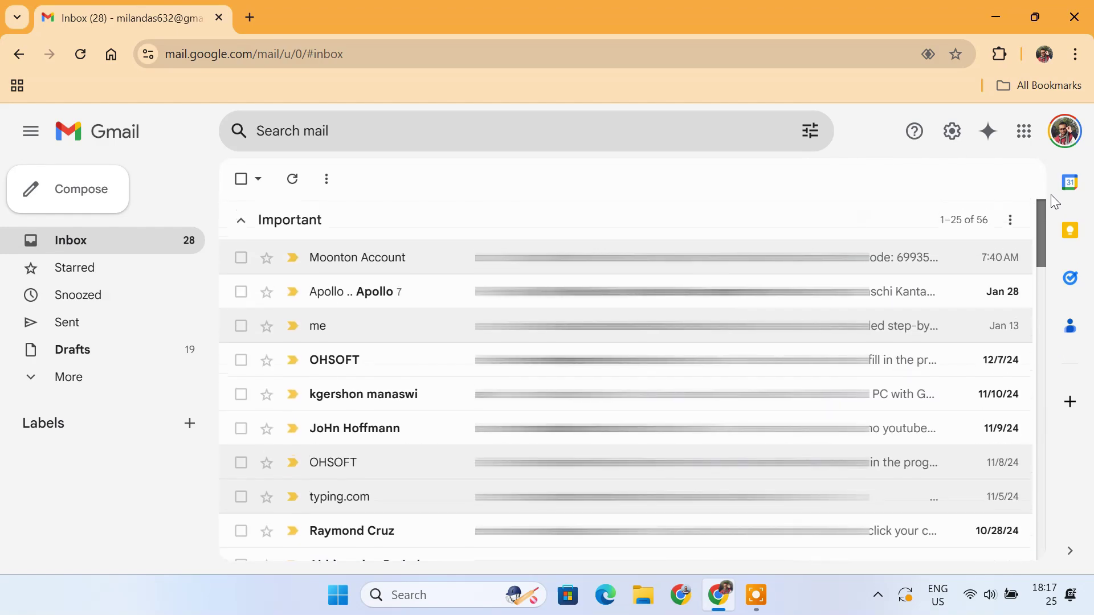